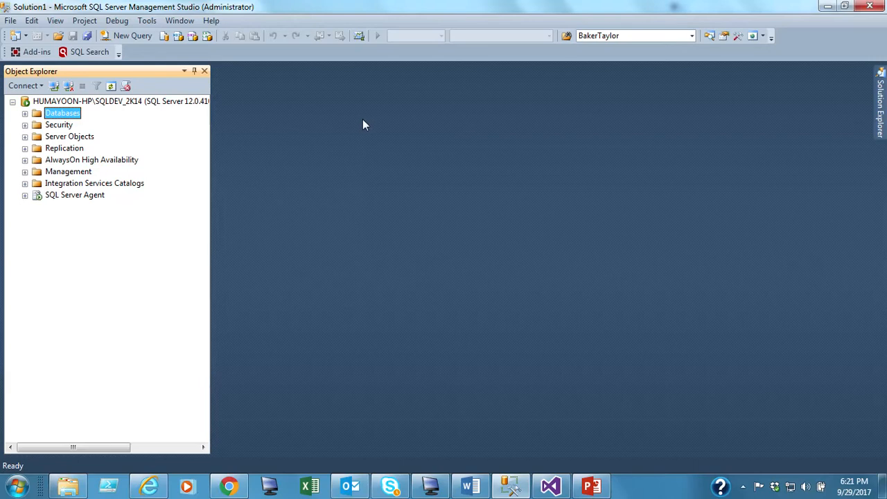
Find SQL Server 2014 Management Studio among the installed programs and view its Run as administrator option
left_click(20, 488)
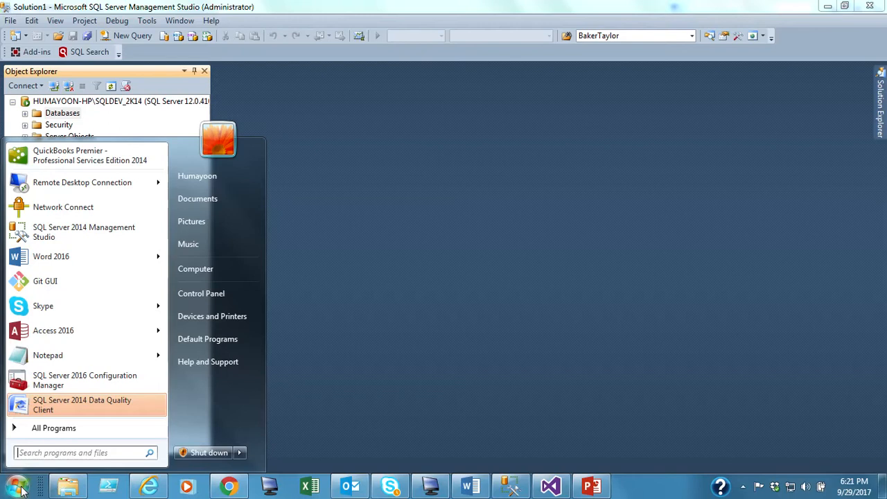
left_click(19, 430)
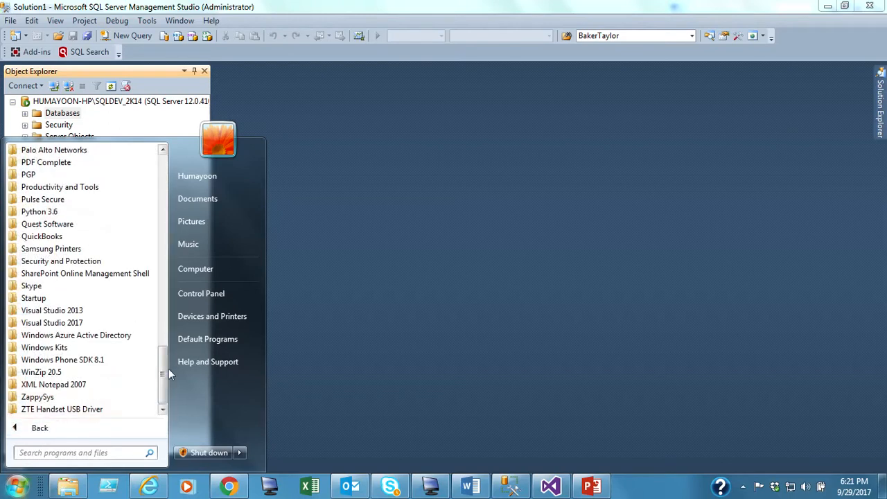
left_click_drag(161, 375, 162, 346)
left_click(84, 229)
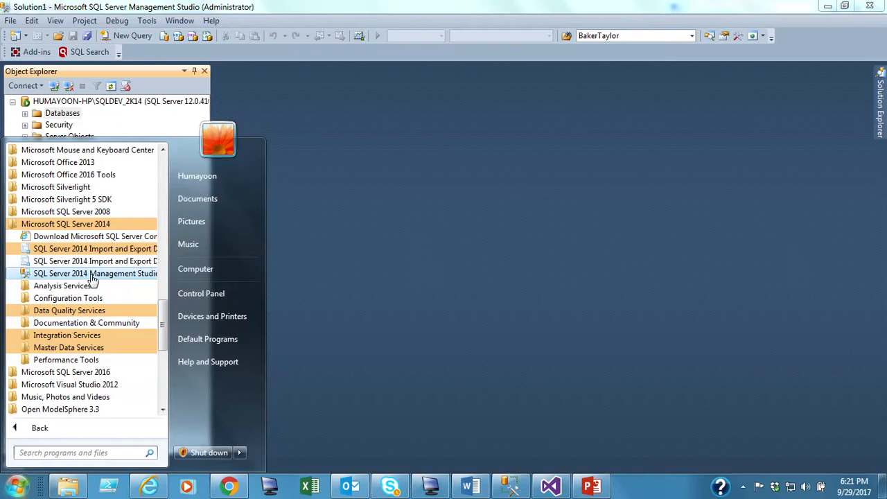
left_click(91, 275)
right_click(90, 274)
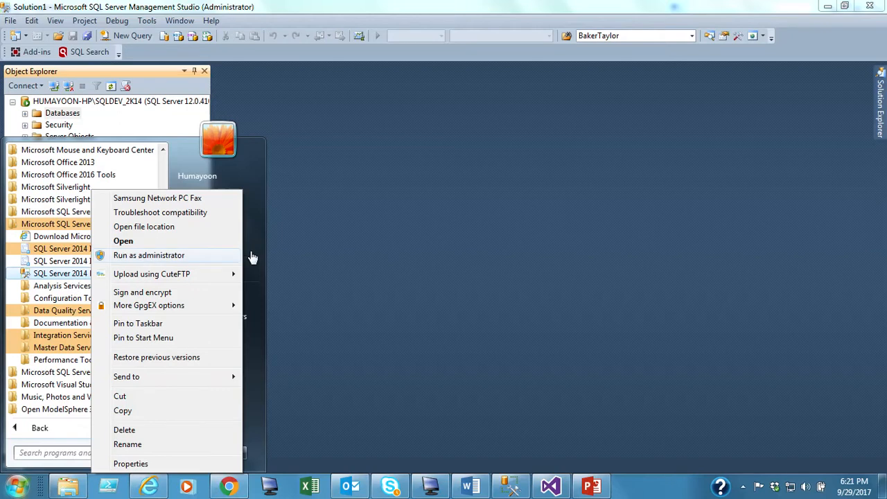
left_click(303, 246)
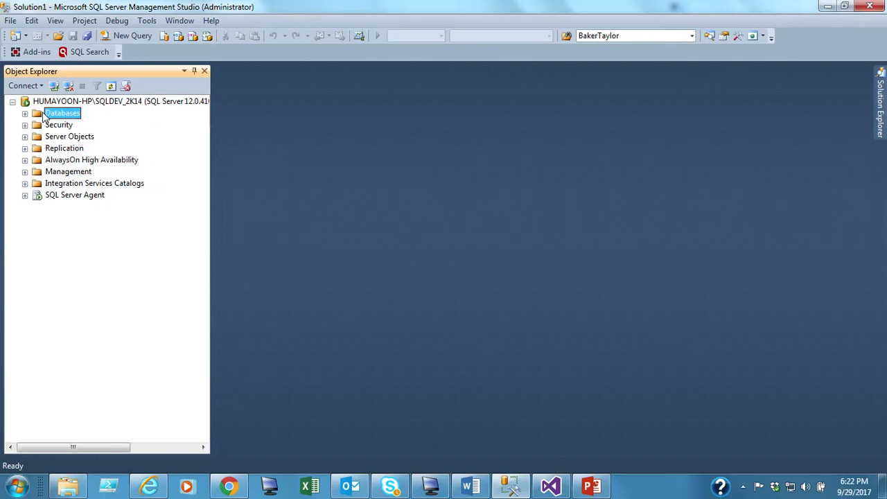
Start creating a new database on the server and look through the Options page of its settings
right_click(47, 114)
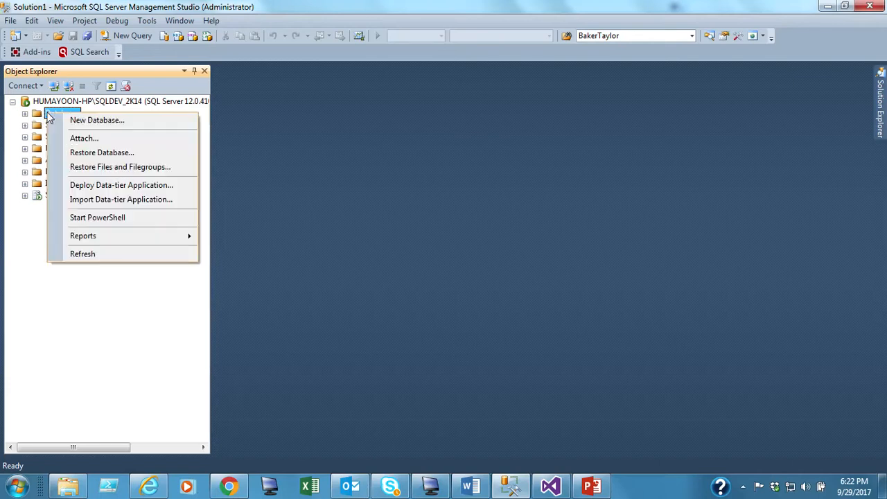
left_click(137, 122)
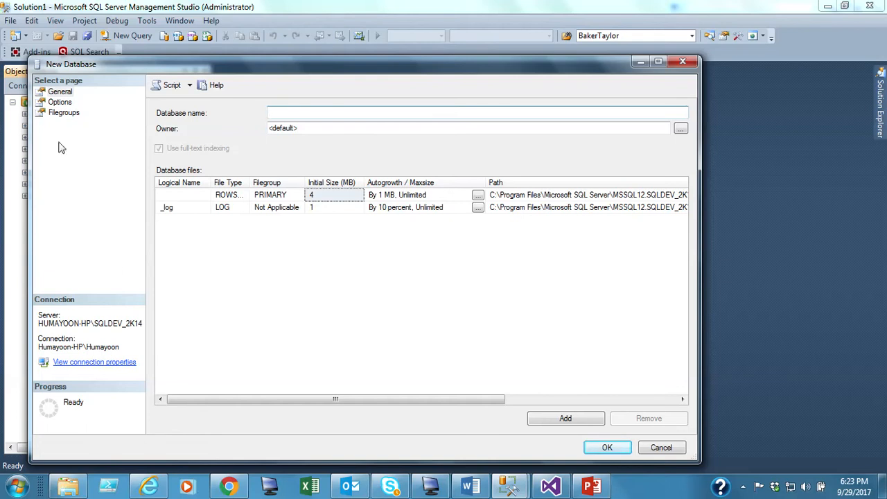
left_click(62, 93)
left_click(59, 103)
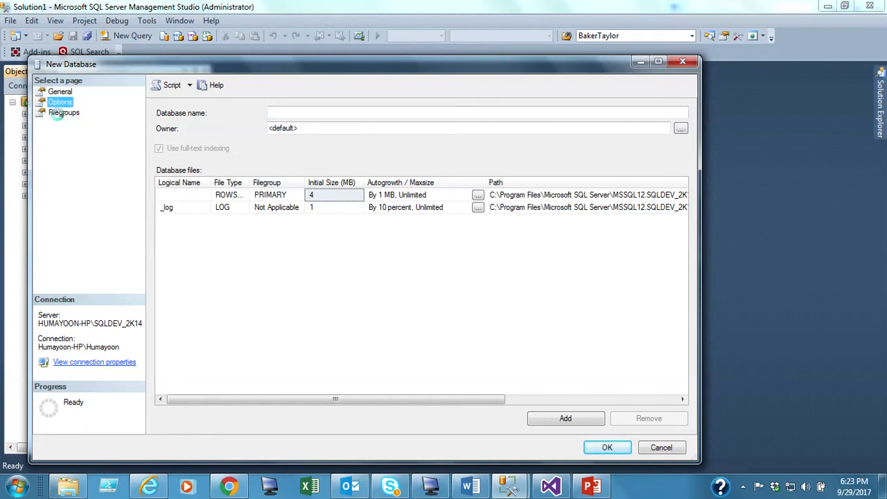
left_click(61, 114)
left_click(60, 102)
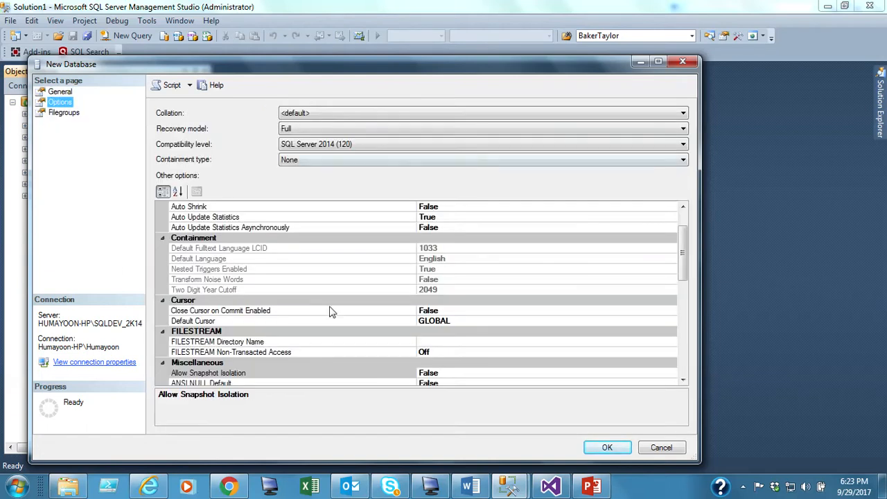
Return to the General settings page and name the new database HumanResource
left_click(60, 92)
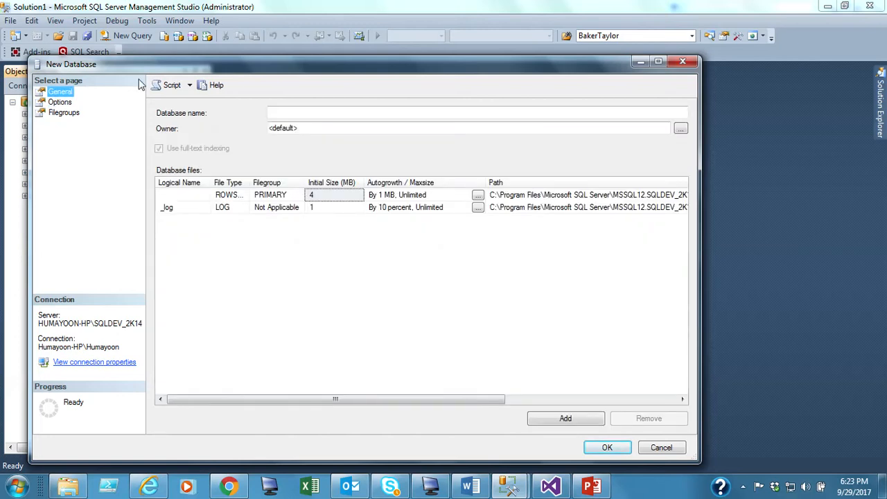
left_click(284, 113)
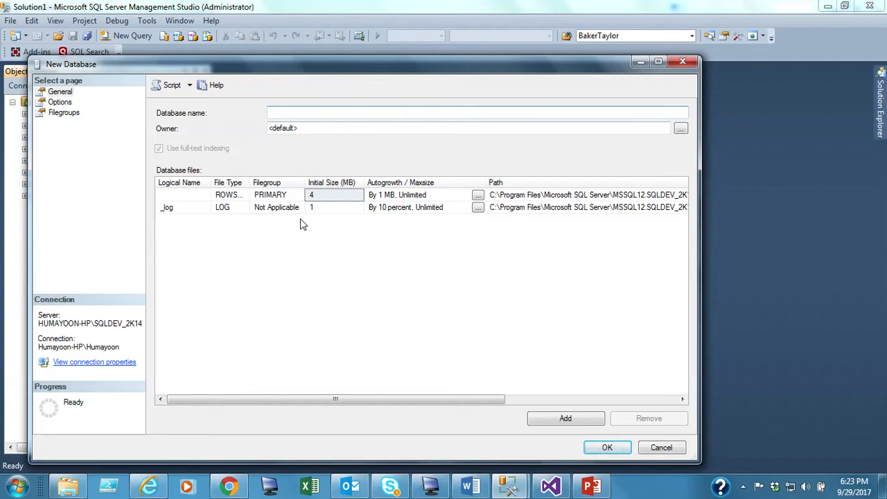
type("HumanResource")
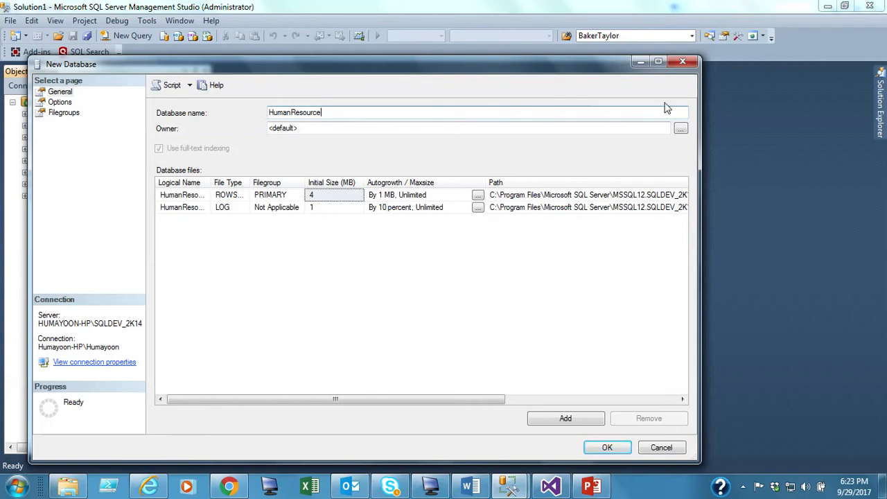
Maximize the New Database dialog and widen the Logical Name column of the database files
left_click(658, 63)
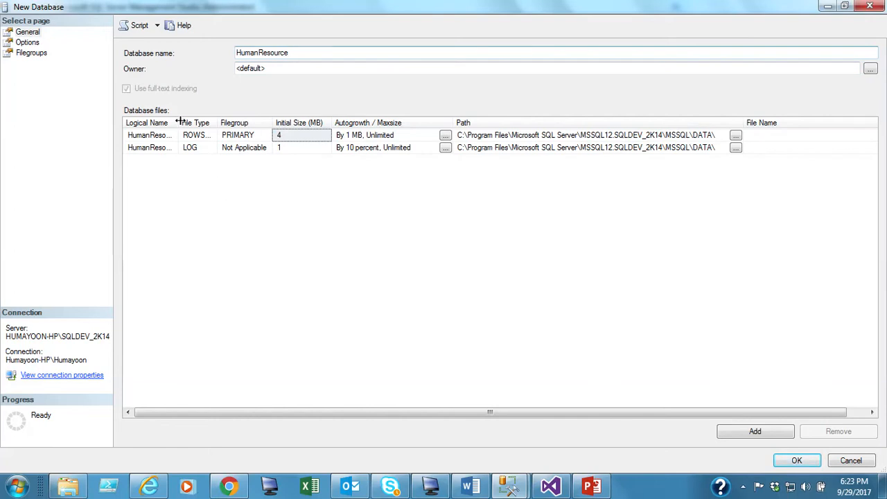
left_click_drag(182, 122, 216, 122)
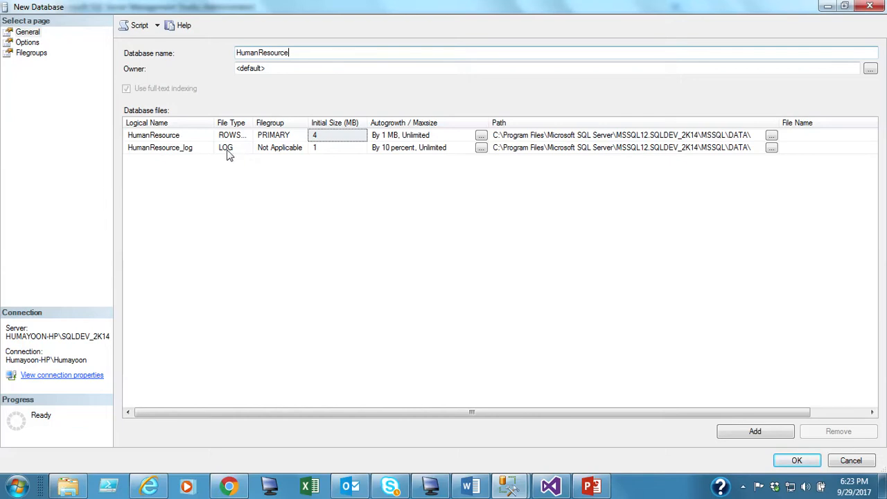
left_click(182, 148)
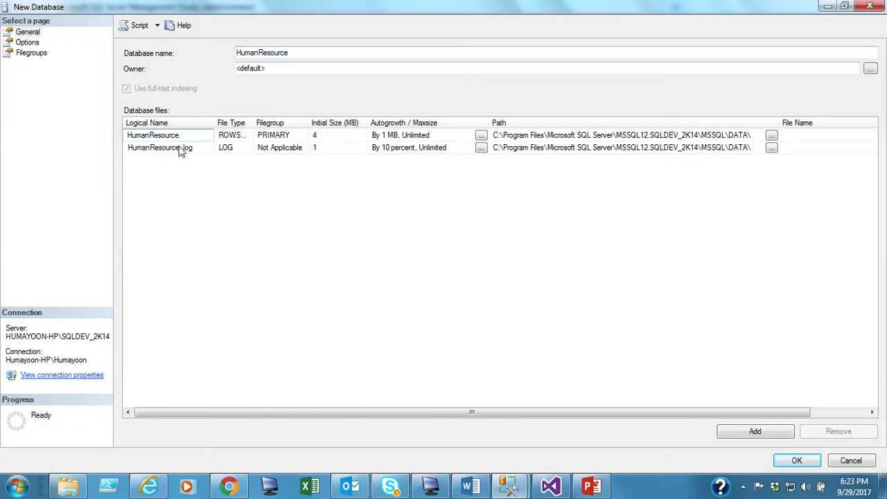
left_click(183, 147)
left_click_drag(214, 122, 232, 123)
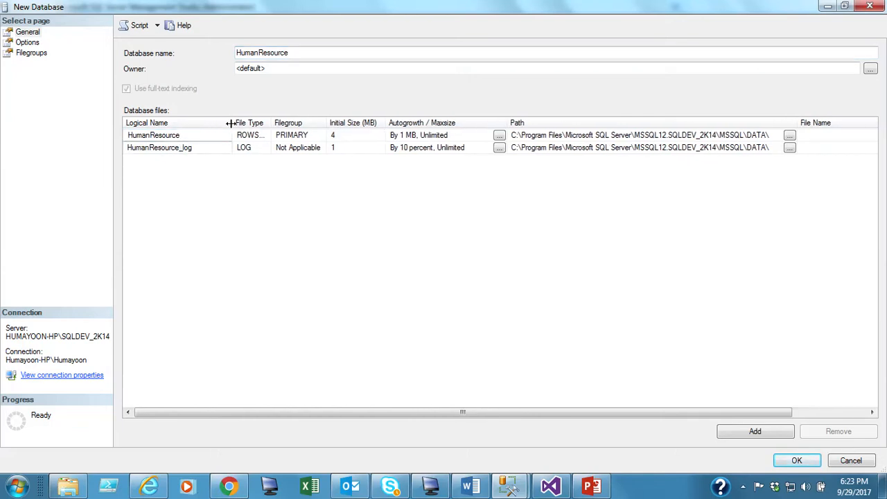
Examine the logical names of the data file and the log file in the database files grid
left_click(194, 135)
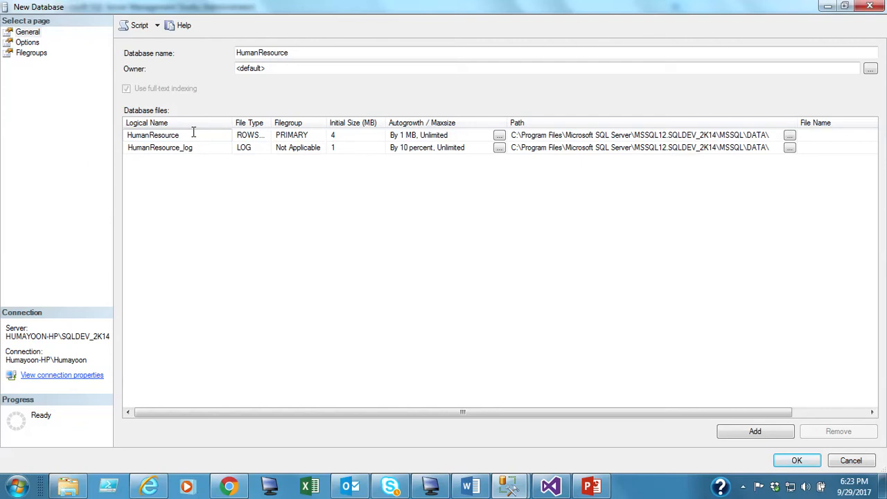
left_click(195, 148)
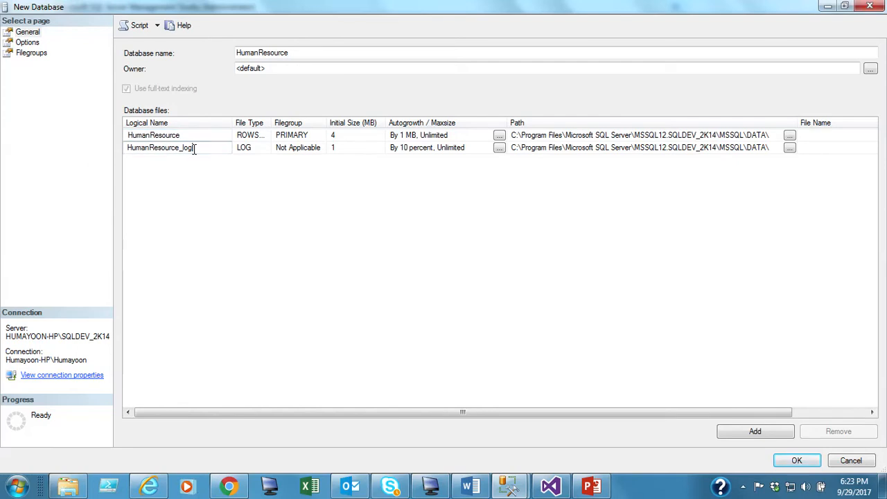
left_click_drag(194, 149, 180, 149)
left_click(202, 147)
left_click_drag(202, 147, 107, 143)
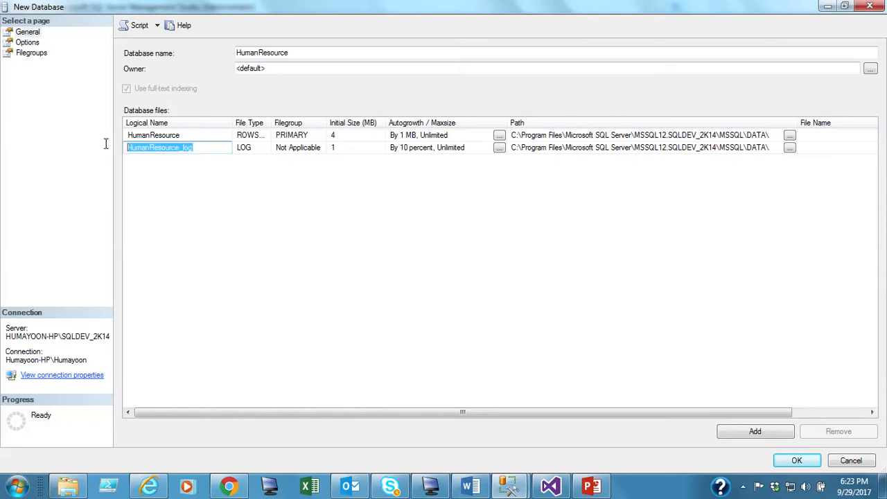
left_click(214, 150)
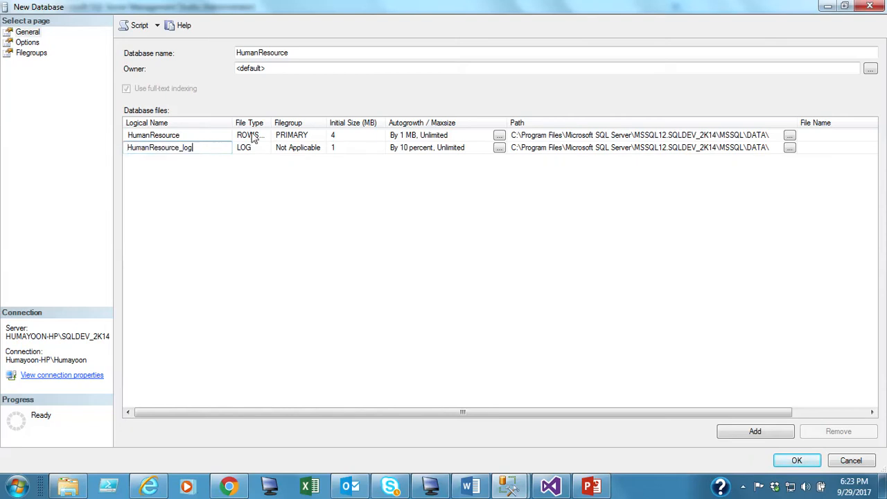
left_click(189, 136)
Widen the File Type column and set the HumanResource data file's initial size to 10 MB
left_click_drag(274, 123, 327, 122)
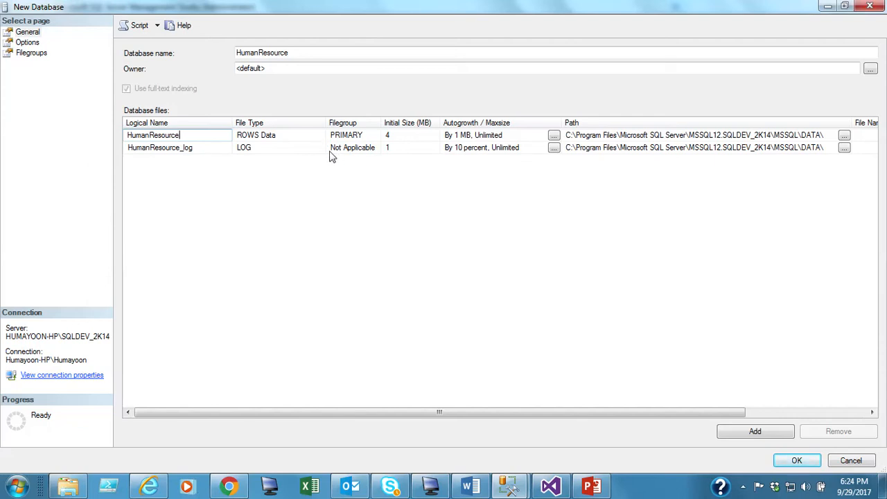
left_click(294, 139)
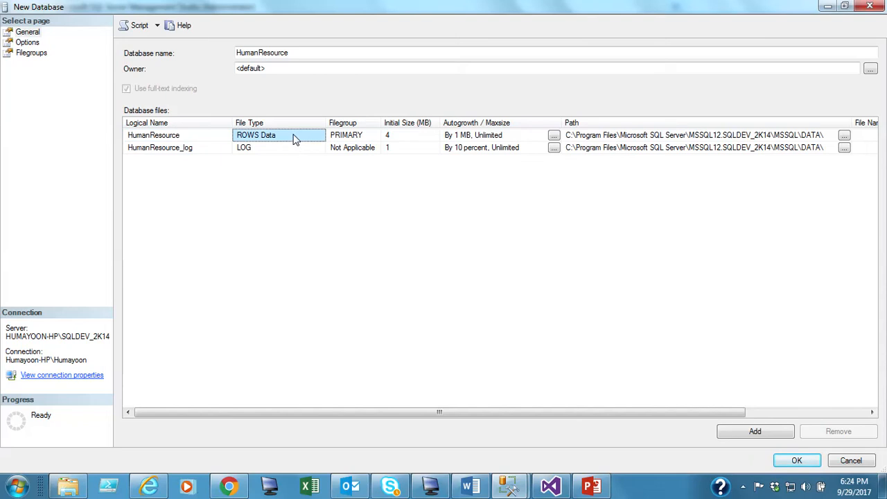
left_click(356, 137)
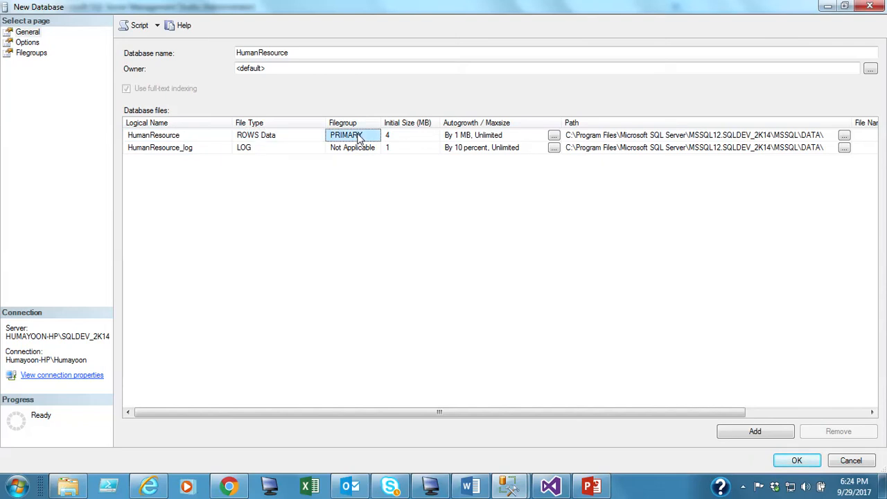
left_click(420, 137)
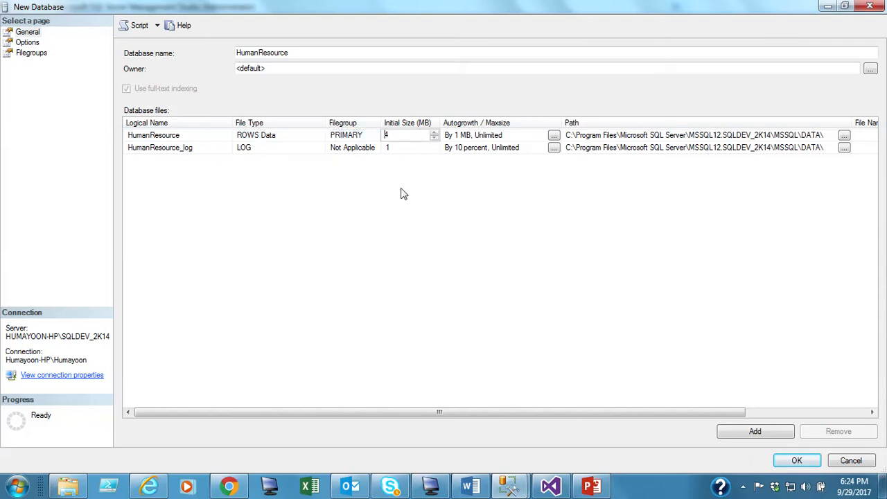
left_click(435, 133)
left_click(435, 132)
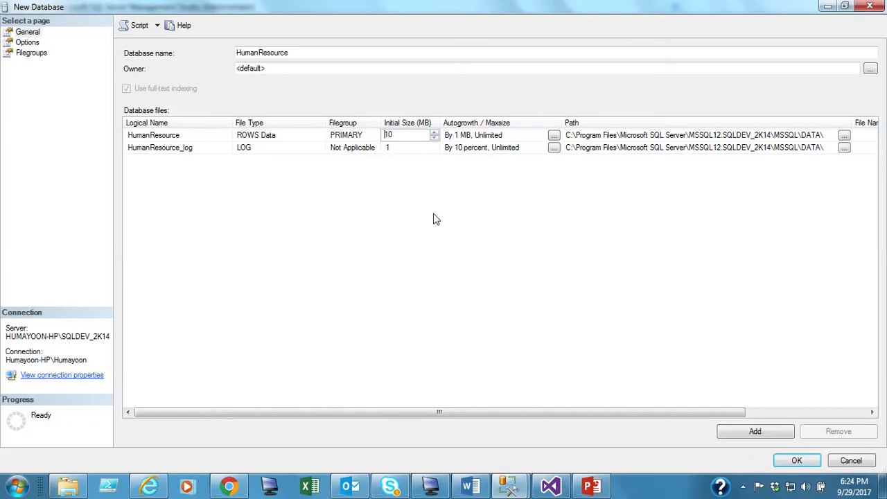
Open the autogrowth settings of the HumanResource data file and switch file growth to percent
left_click(516, 139)
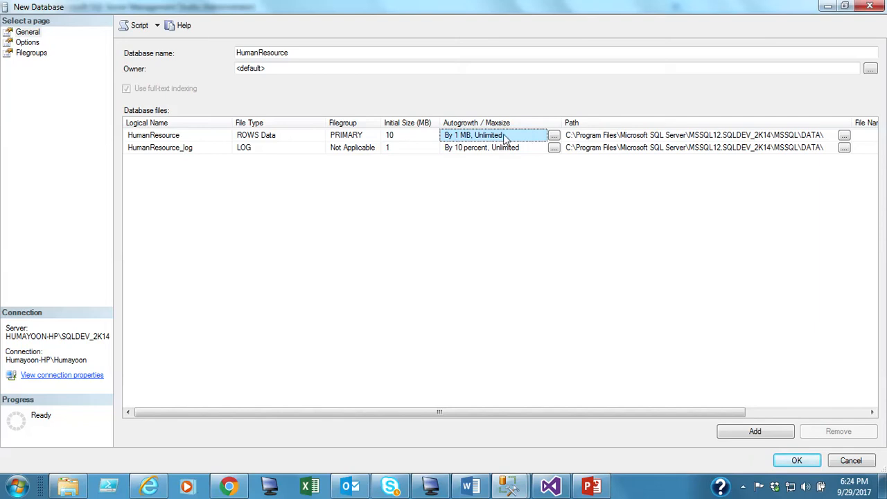
left_click(555, 136)
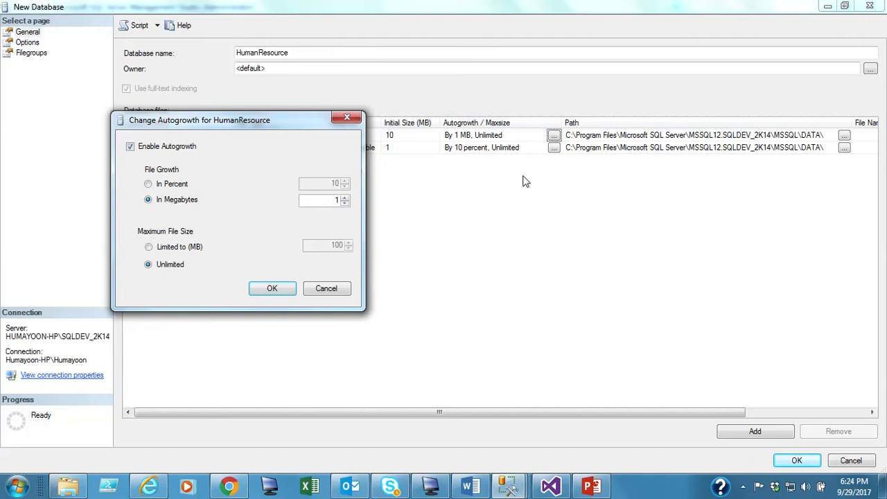
left_click(148, 183)
Try a file growth of 30 percent with the maximum file size limited to 100 MB
left_click(345, 181)
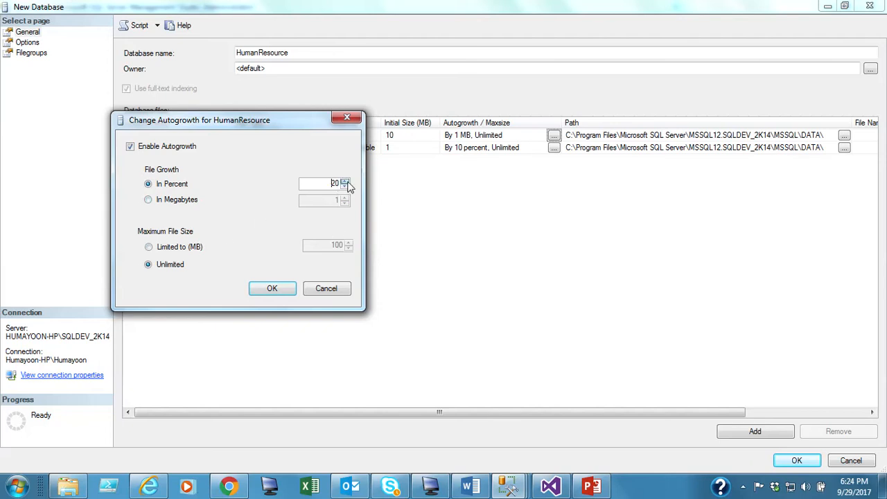
left_click(345, 182)
left_click(149, 248)
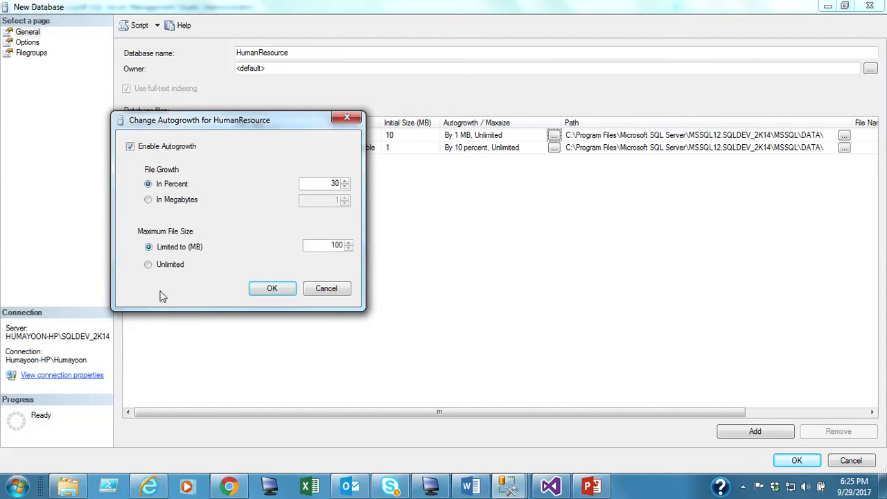
left_click(322, 245)
double_click(322, 245)
left_click(332, 245)
Set the data file's growth to 10 percent with an unlimited maximum file size and apply the autogrowth settings
left_click(327, 184)
left_click(345, 187)
left_click(345, 187)
left_click(148, 265)
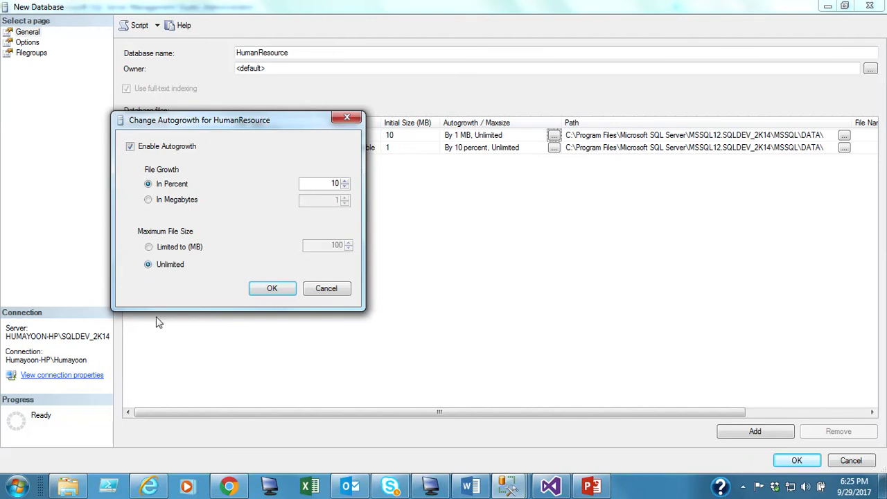
left_click(261, 292)
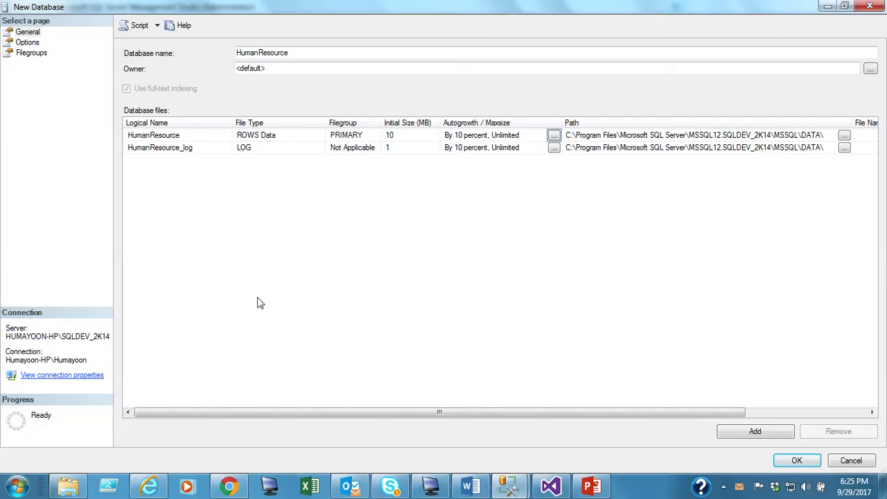
Review the log file's name, type, filegroup and path, and the data file's path
left_click(186, 148)
left_click(261, 151)
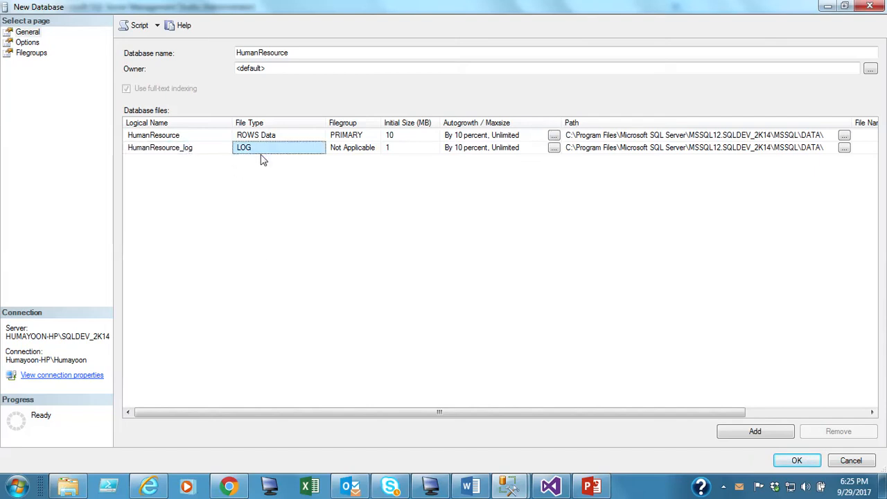
left_click(346, 152)
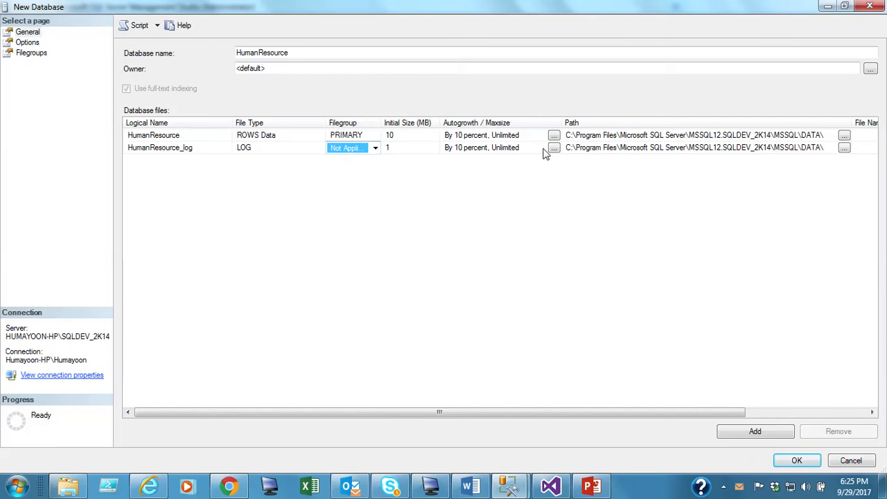
left_click(690, 147)
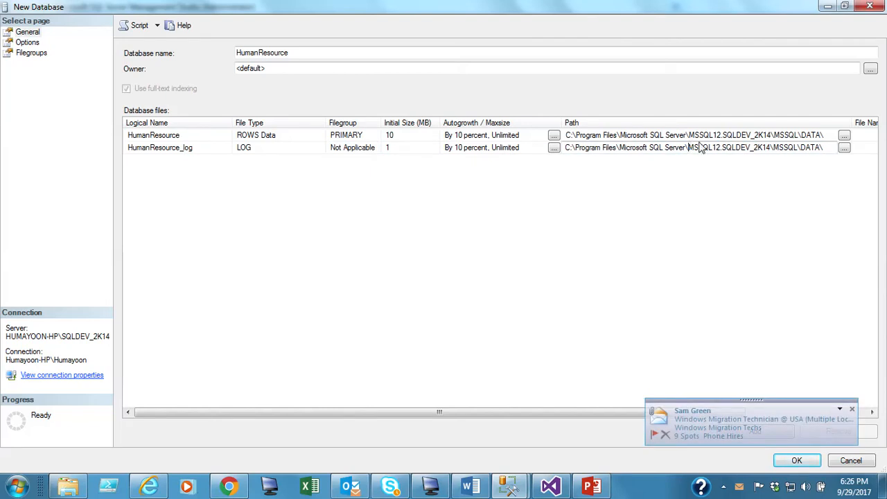
left_click(729, 137)
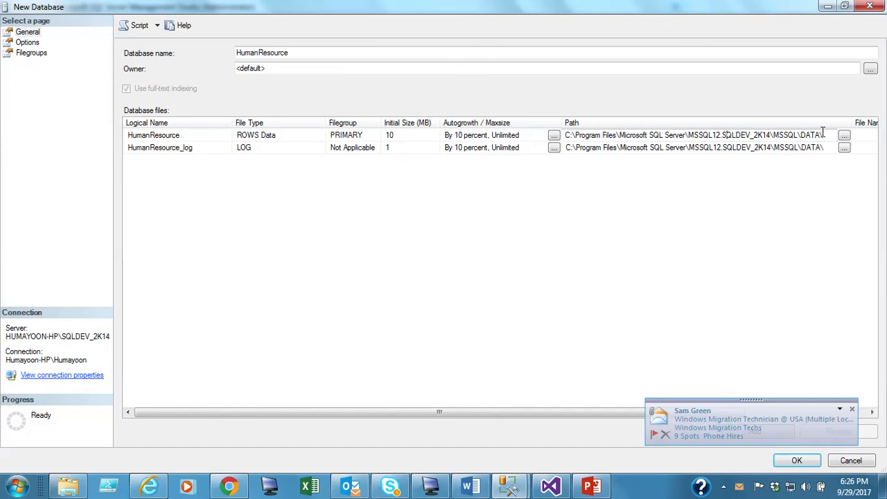
Examine the folder path of the HumanResource data file, including the part below Program Files
left_click_drag(826, 135, 566, 135)
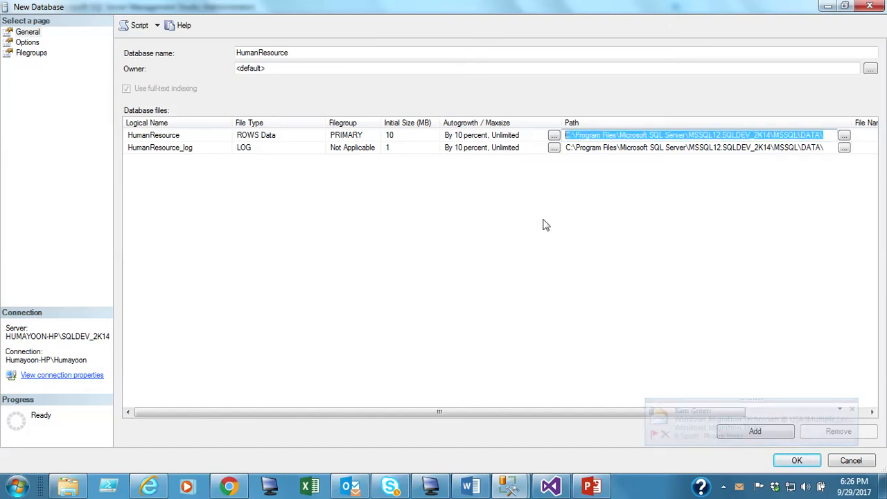
left_click(654, 137)
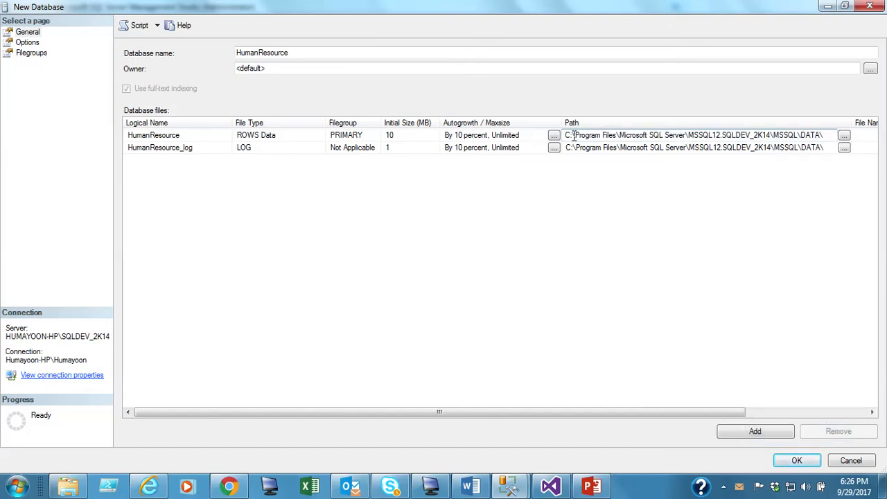
left_click_drag(620, 136, 828, 142)
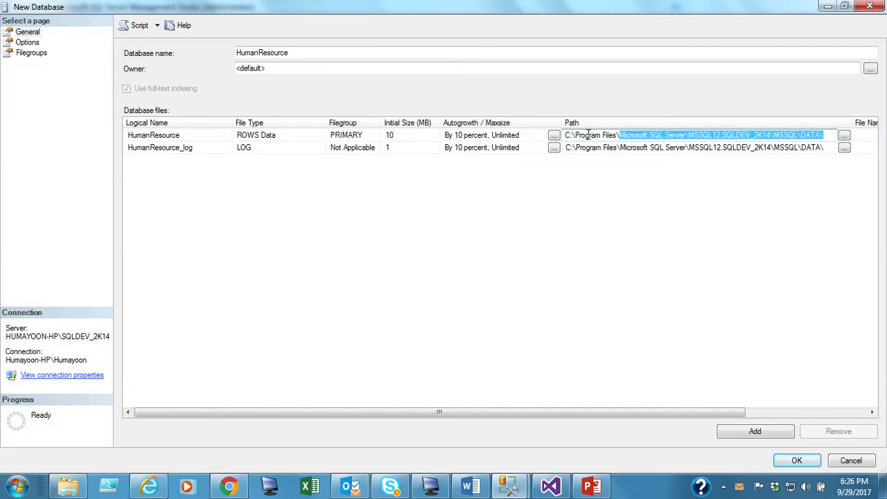
left_click(655, 135)
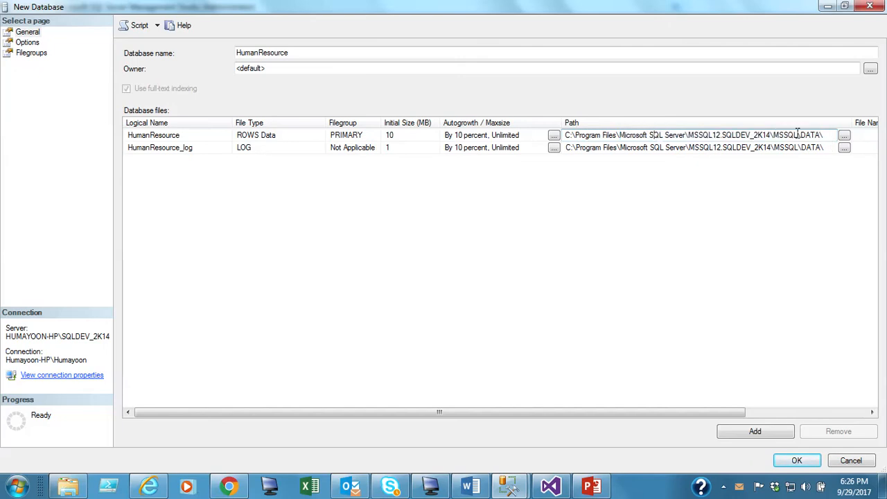
Browse the C: drive folders as a possible location for the data file, and cancel without choosing one
left_click(843, 136)
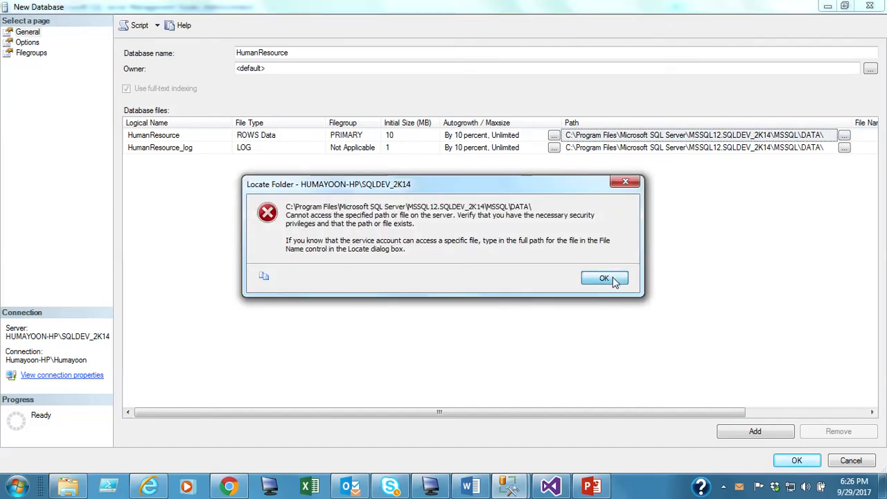
left_click(614, 281)
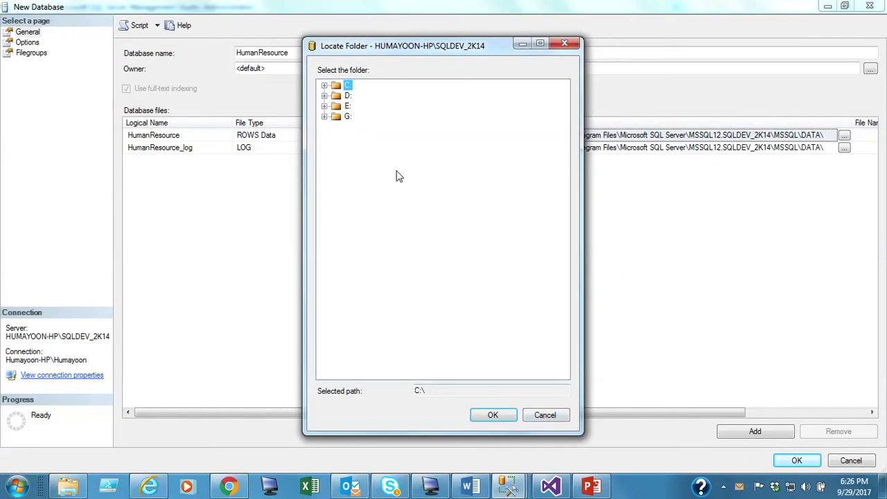
left_click(325, 85)
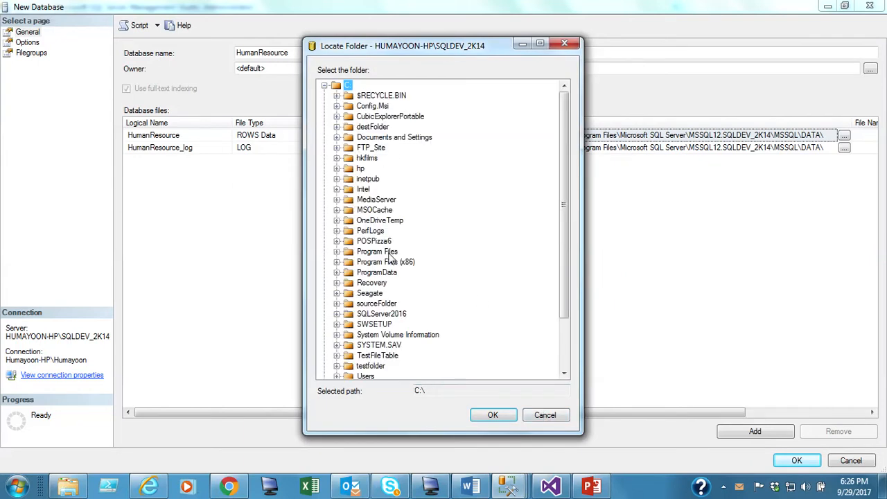
left_click(547, 415)
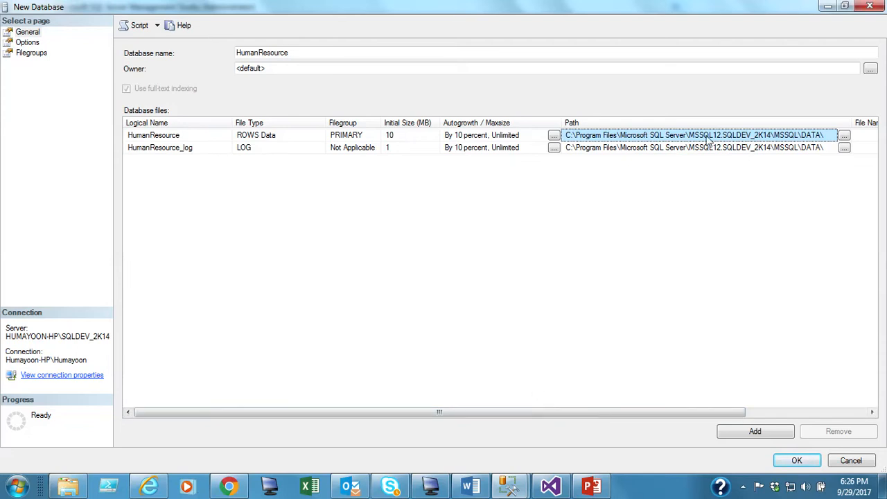
Check the file name field of the HumanResource data file, leaving it empty, and return to the database name
left_click_drag(699, 411, 823, 412)
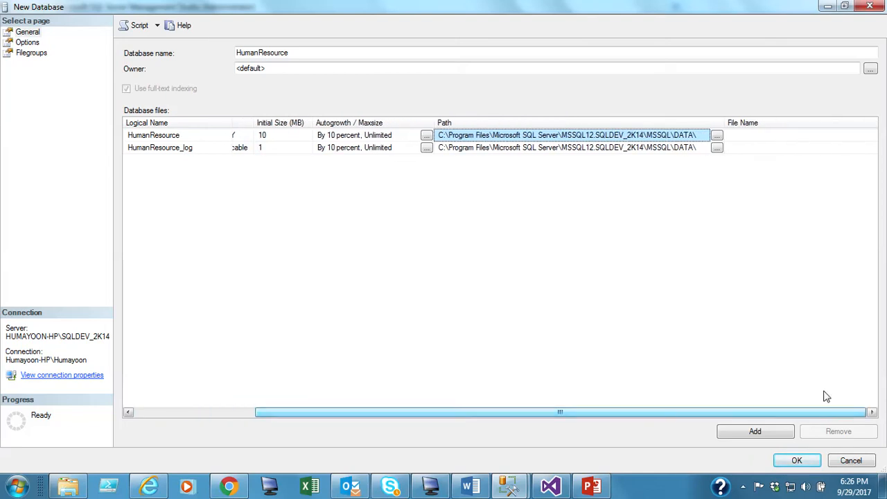
left_click(769, 136)
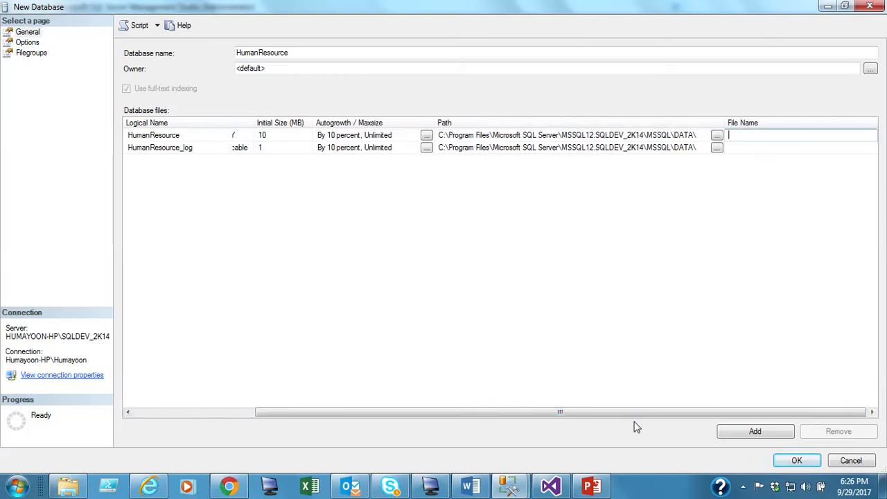
left_click_drag(649, 413, 406, 402)
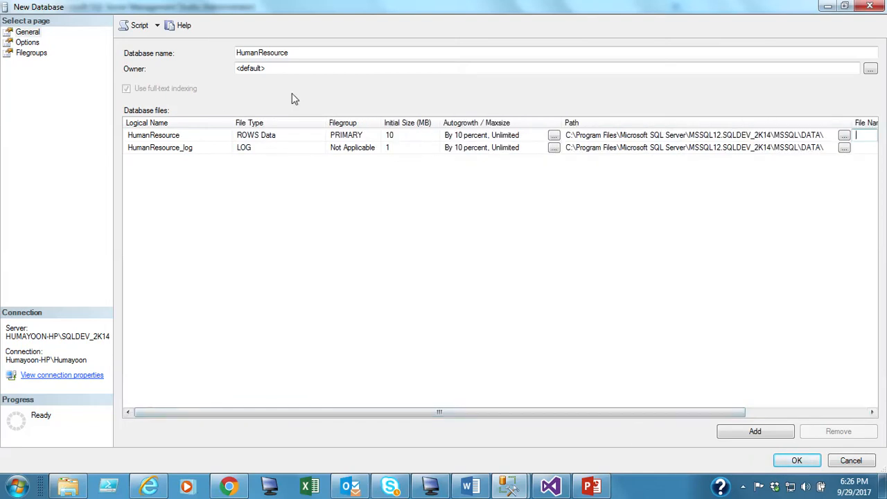
left_click(301, 53)
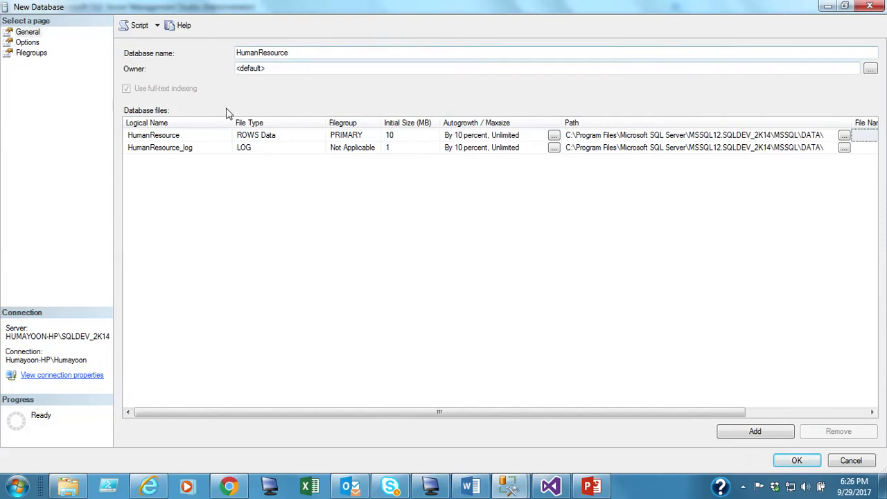
Review the collations and recovery models on the Options page, keeping the <default> collation and the Full recovery model
left_click(27, 42)
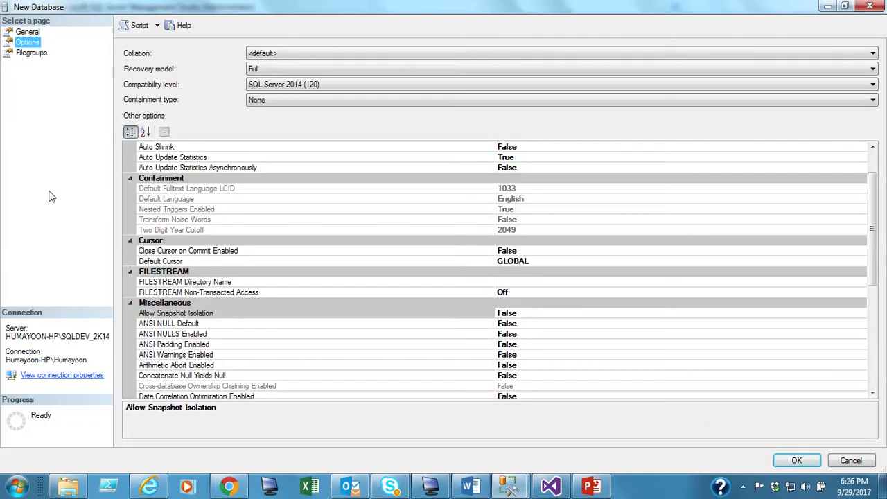
left_click(264, 55)
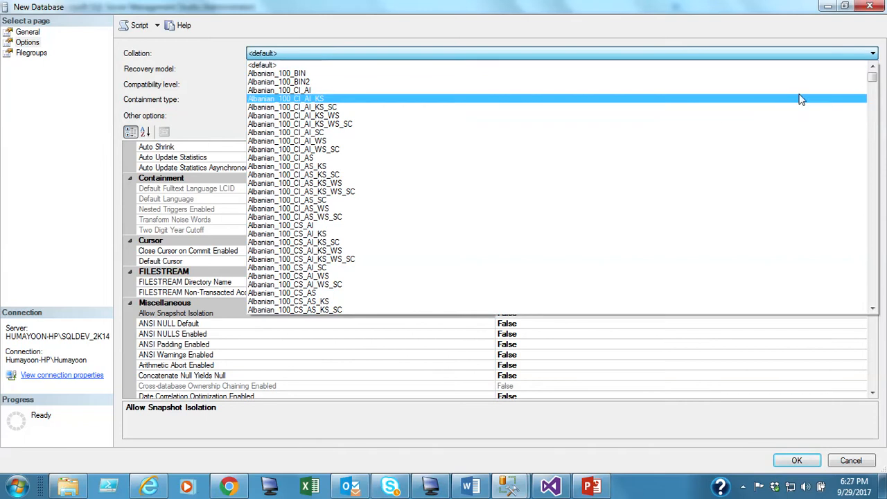
left_click_drag(873, 77, 858, 284)
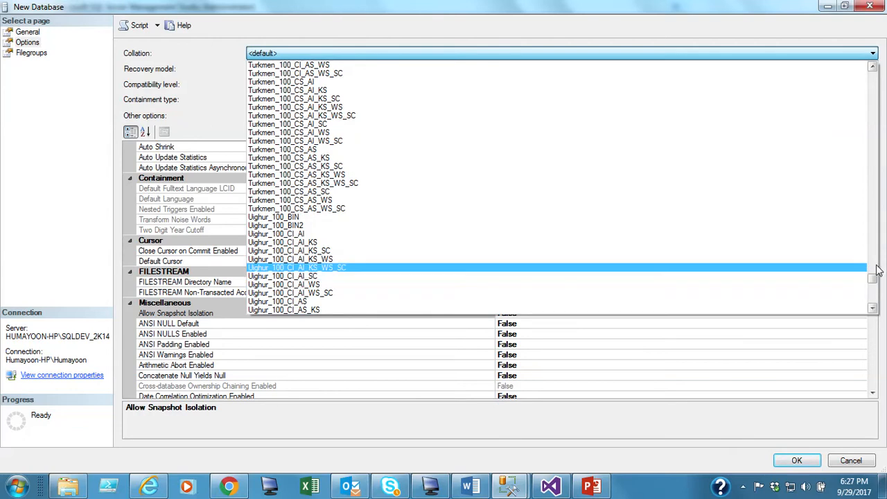
left_click(428, 54)
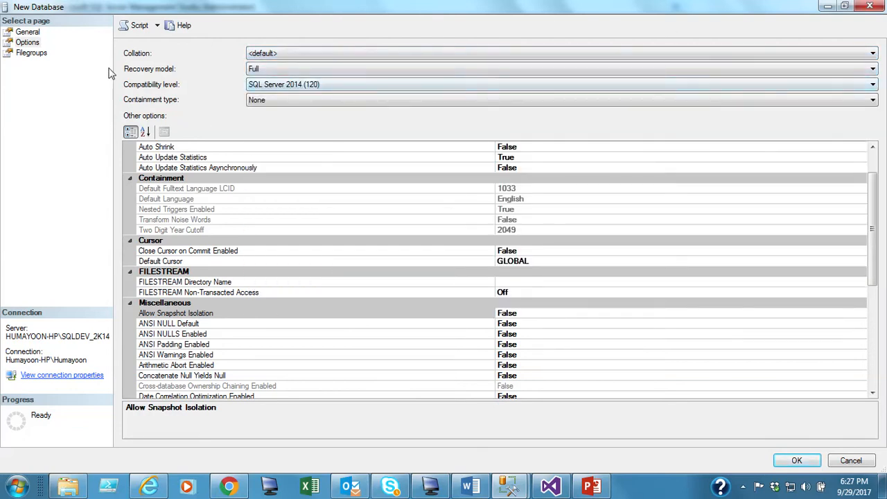
left_click(418, 71)
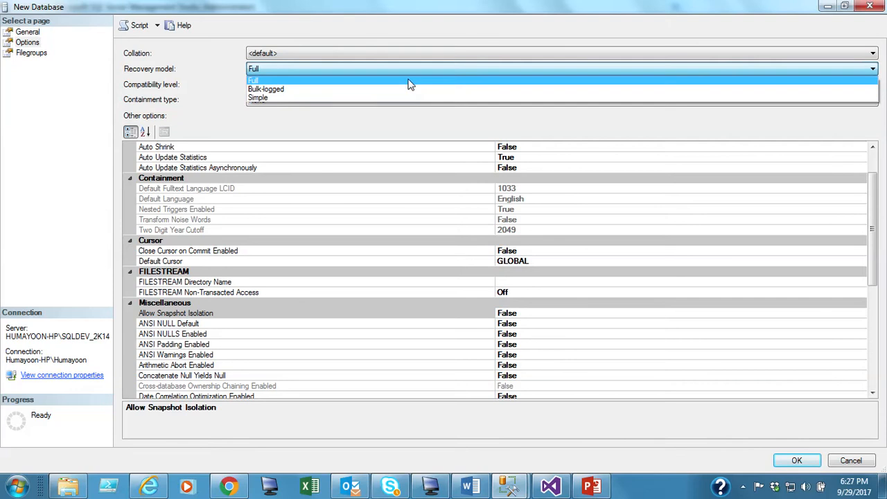
left_click(410, 80)
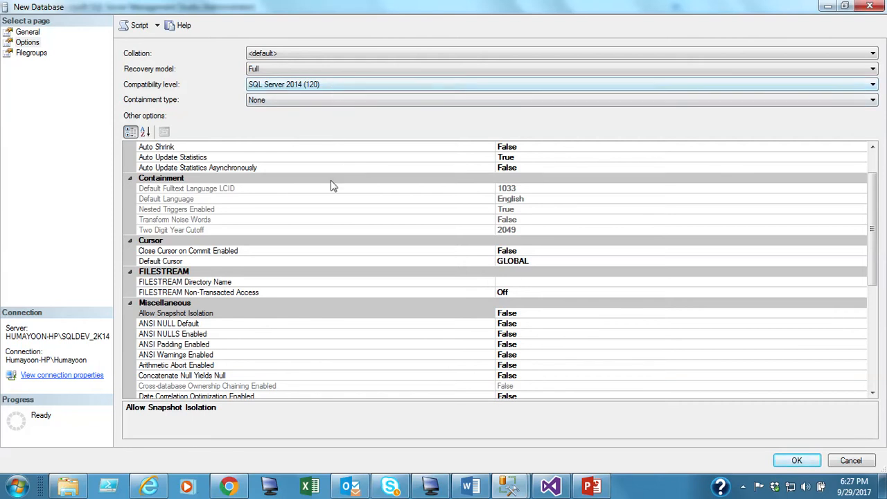
Examine the automatic statistics update and FILESTREAM settings among the other database options
left_click(525, 158)
left_click(525, 167)
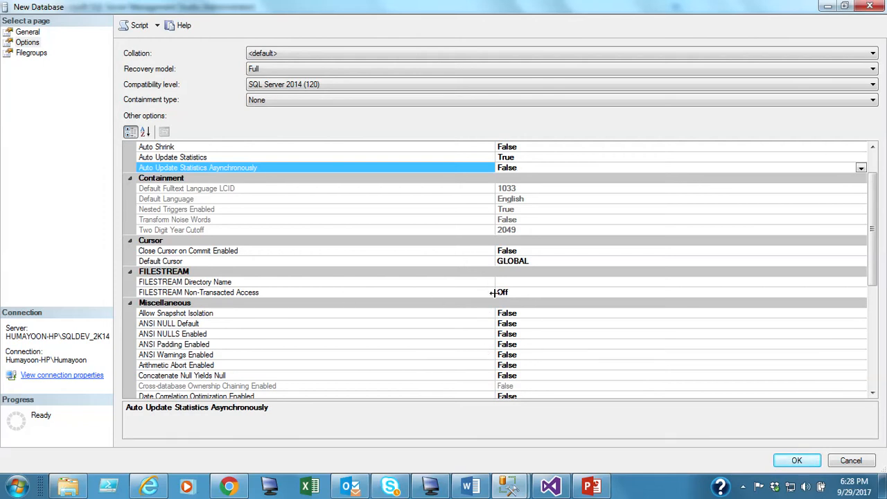
left_click(546, 282)
left_click(536, 292)
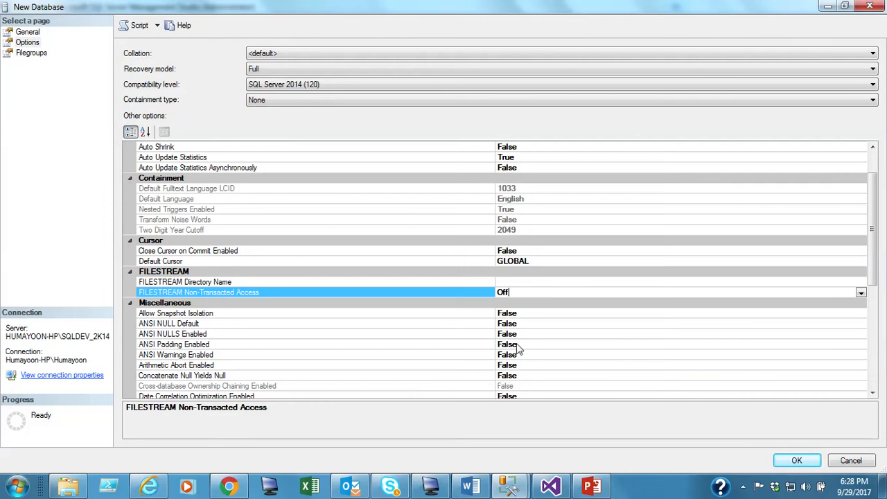
Review the Filegroups page of the new database and return to the General page through Options
left_click(33, 53)
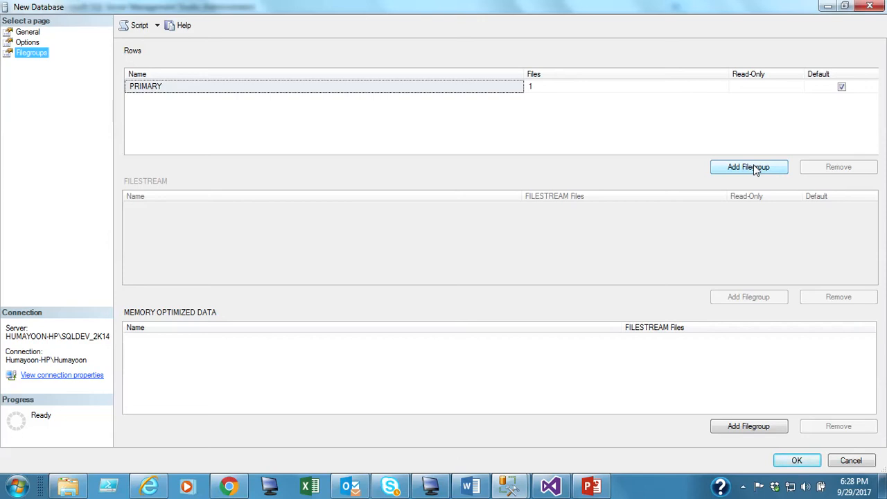
left_click(12, 45)
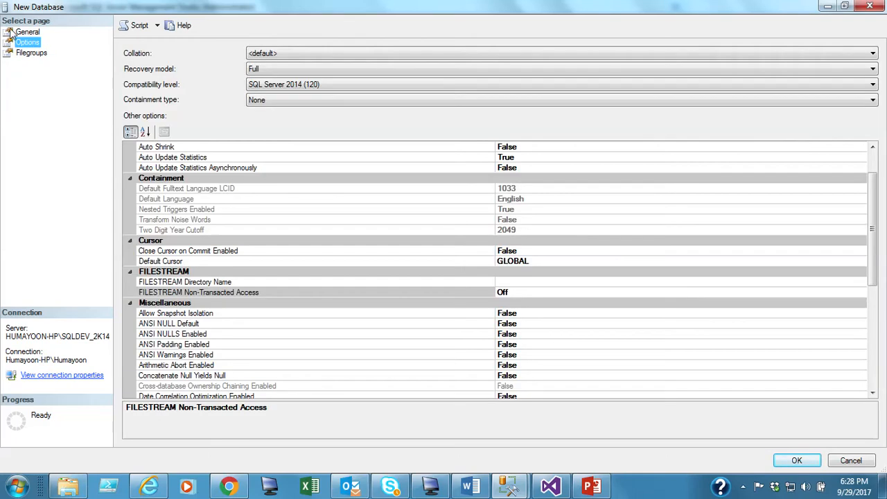
left_click(13, 33)
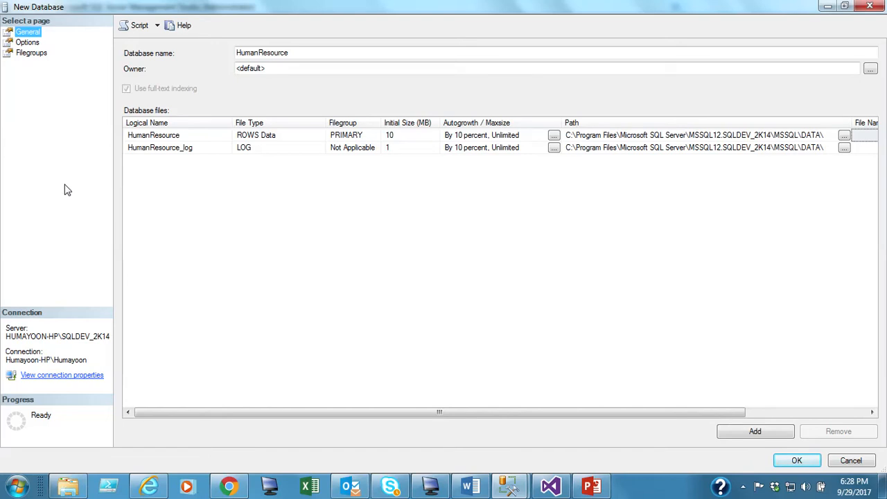
Review the available script actions, the database name and the Options page, and return to the General page
left_click(157, 25)
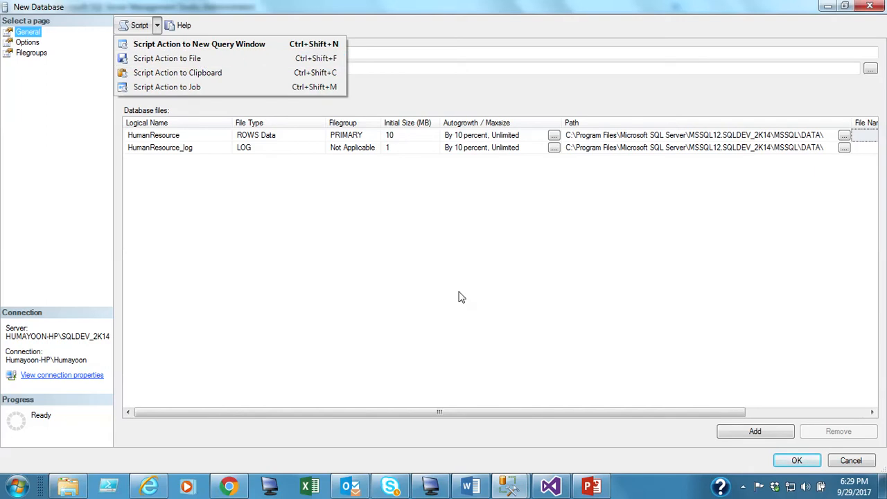
left_click(487, 126)
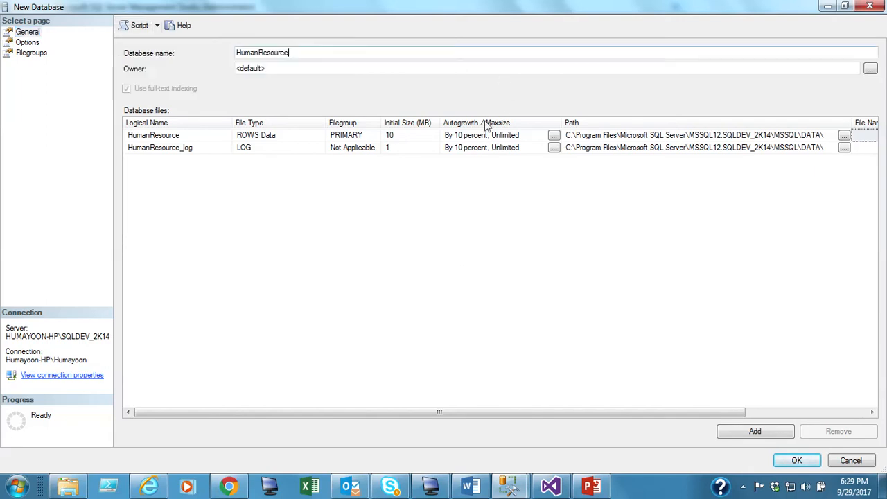
double_click(309, 50)
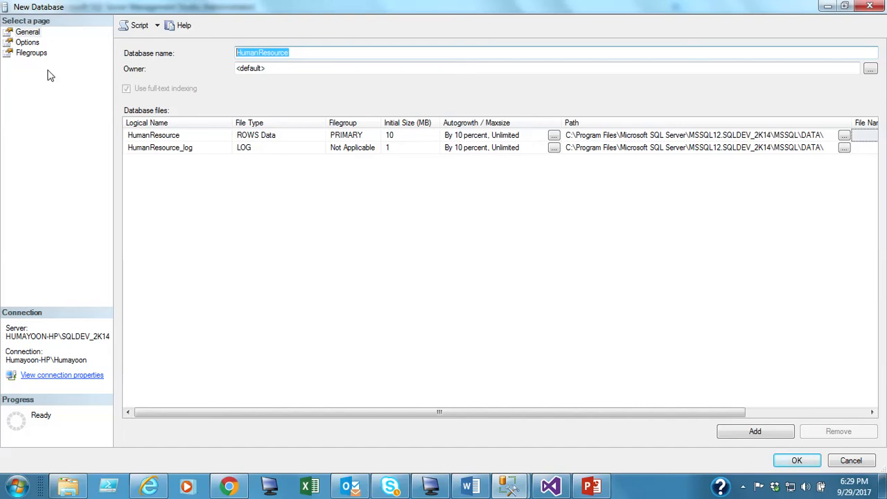
left_click(27, 43)
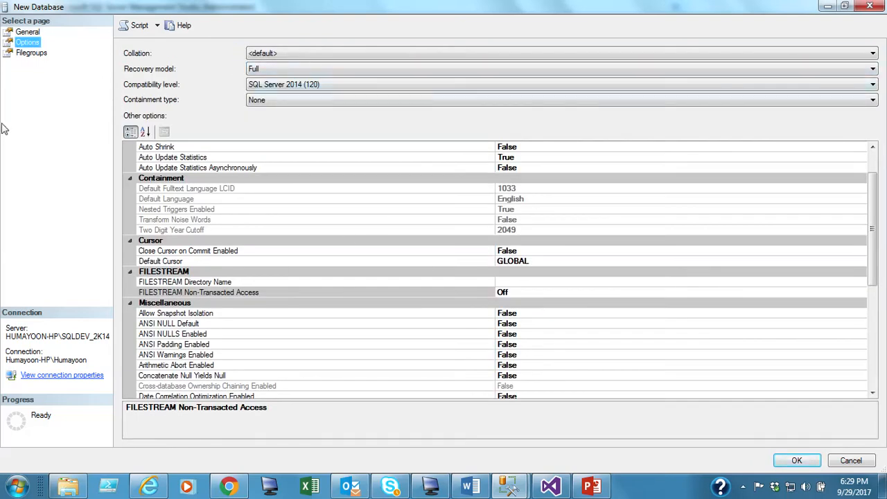
left_click(28, 33)
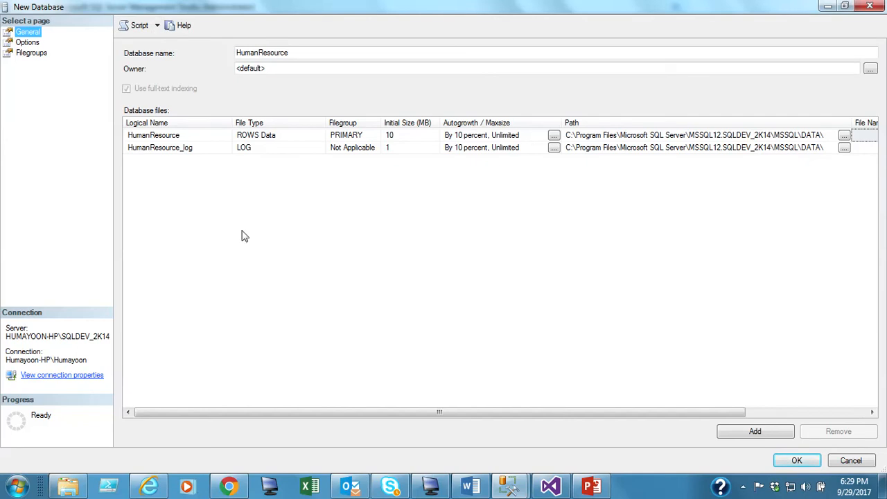
Script the database creation to a new query window and create the HumanResource database with the configured settings
left_click(158, 26)
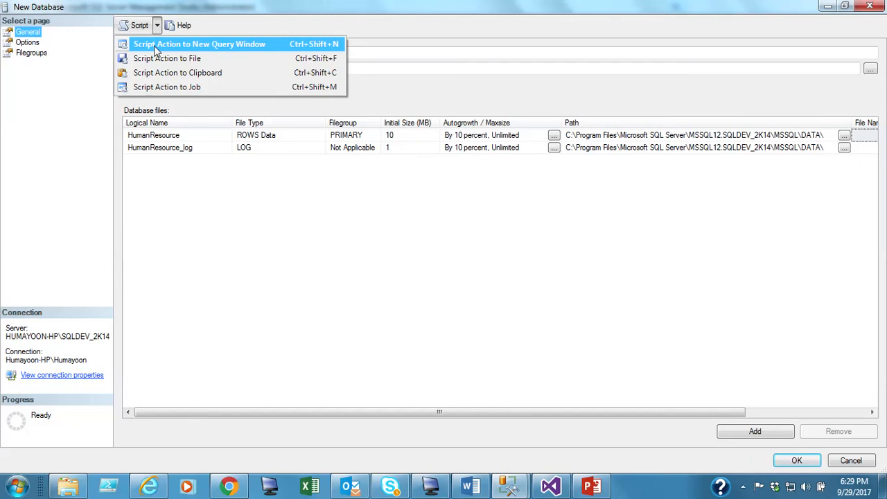
left_click(286, 52)
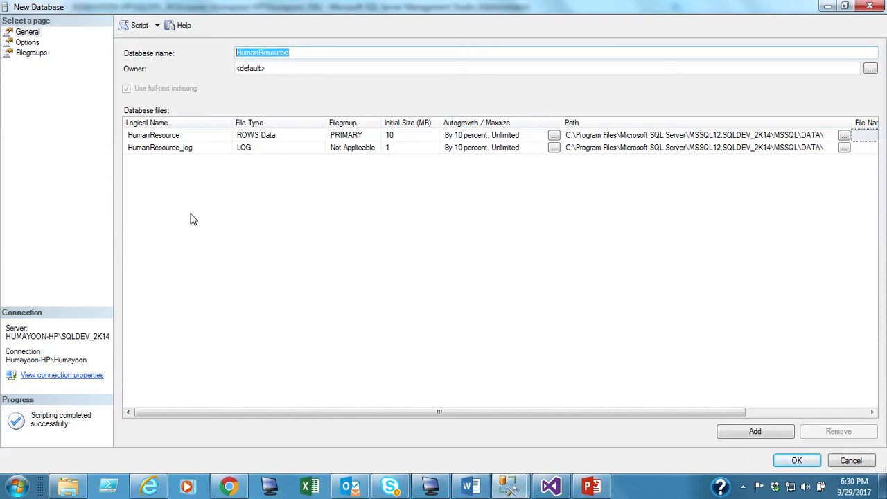
left_click(797, 459)
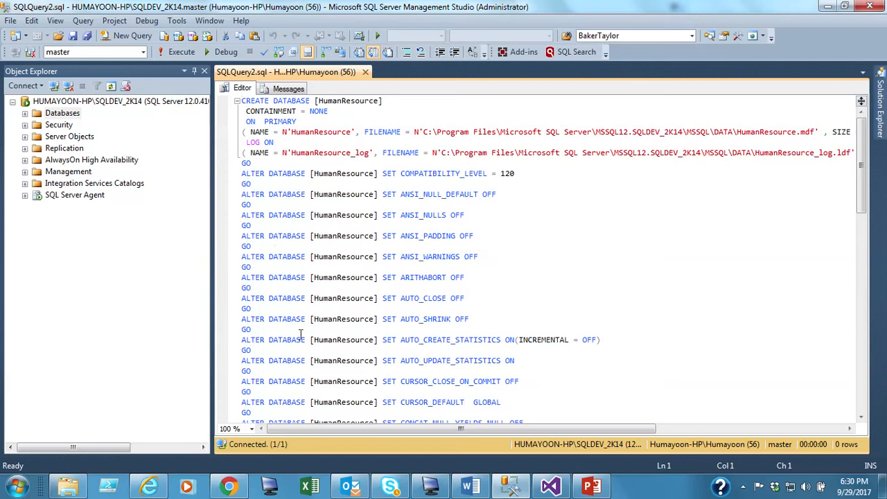
Expand the Databases folder and the HumanResource database in Object Explorer to examine its contents
left_click_drag(865, 173, 858, 135)
double_click(36, 115)
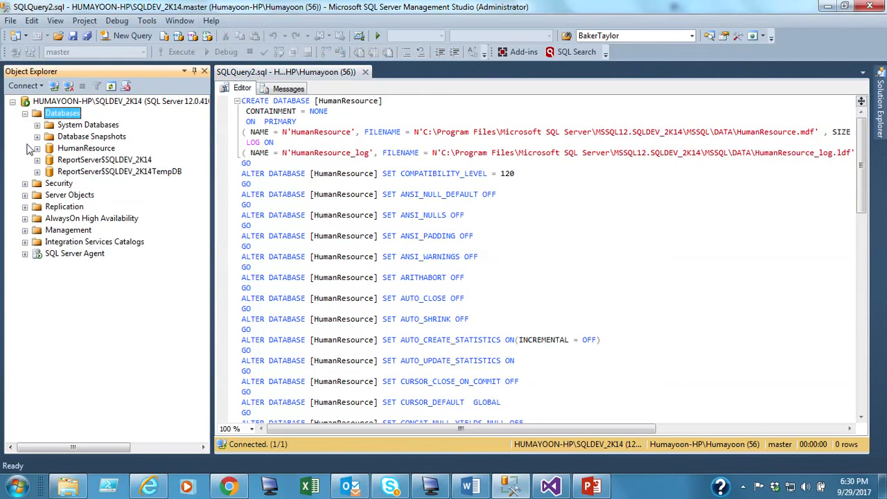
left_click(73, 149)
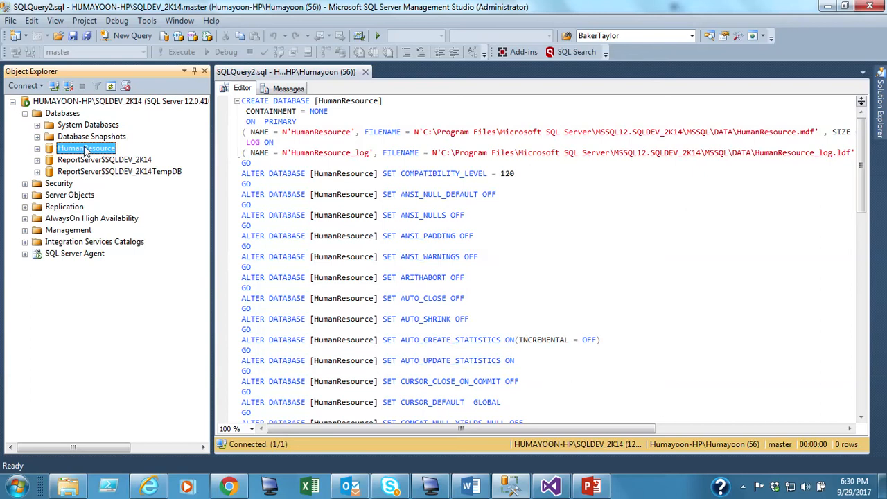
left_click(489, 238)
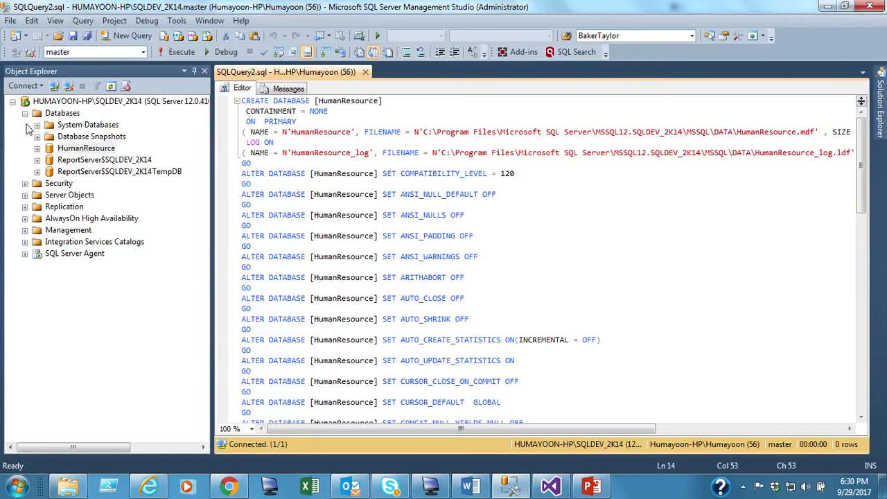
left_click(37, 148)
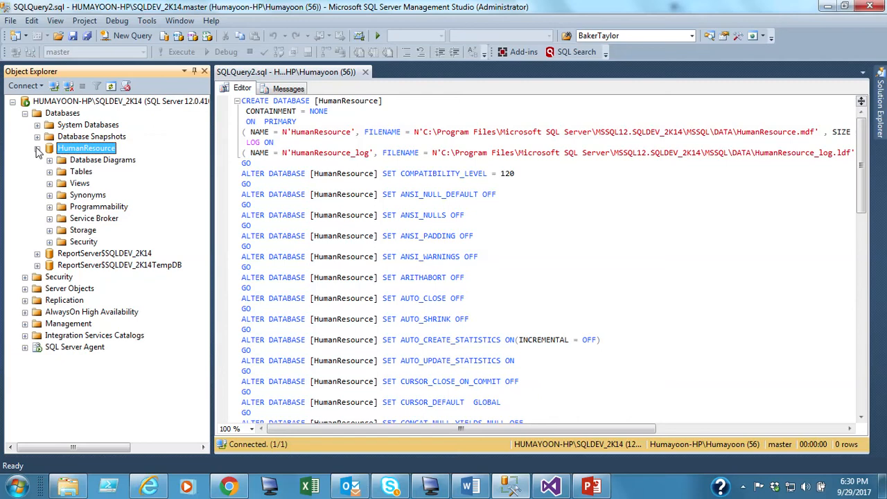
Examine the Tables folder of the HumanResource database, then collapse the folder and the database
left_click(49, 172)
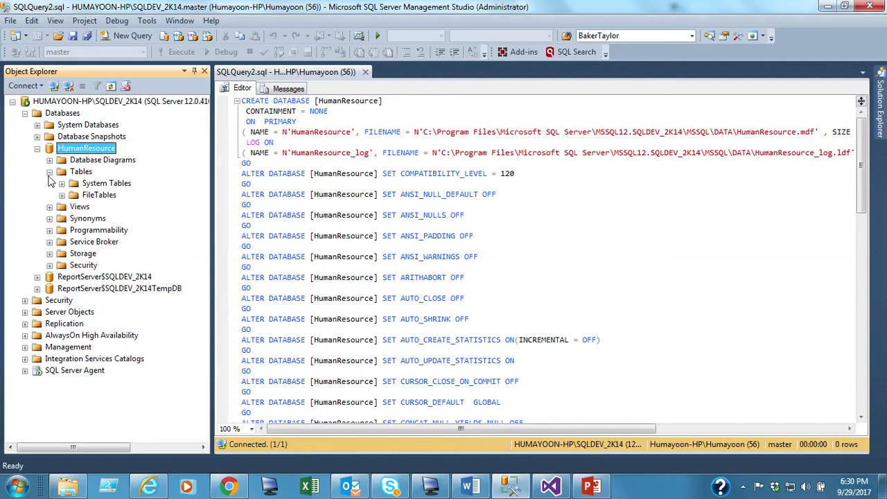
left_click(49, 172)
left_click(37, 148)
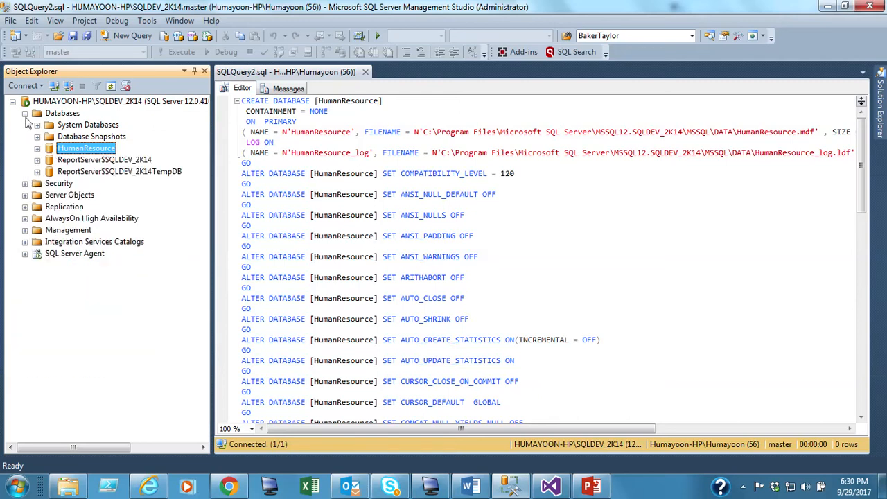
Delete the HumanResource database, including its backup and restore history information
right_click(66, 154)
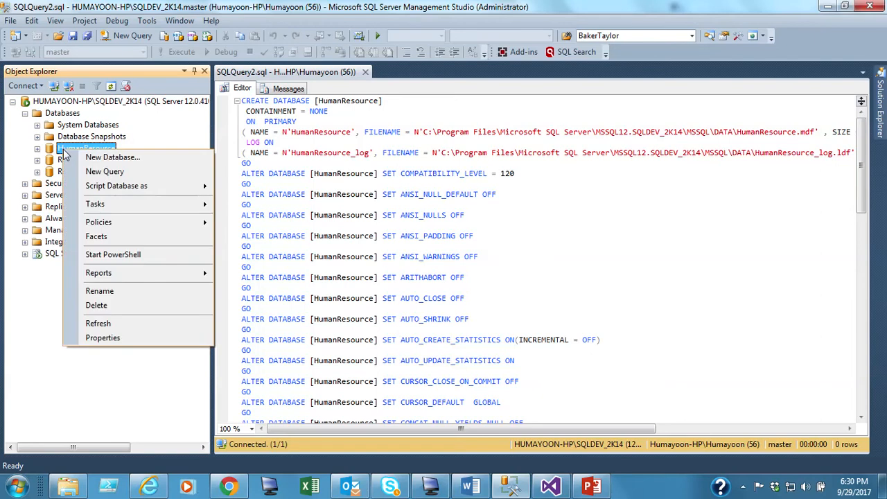
left_click(97, 305)
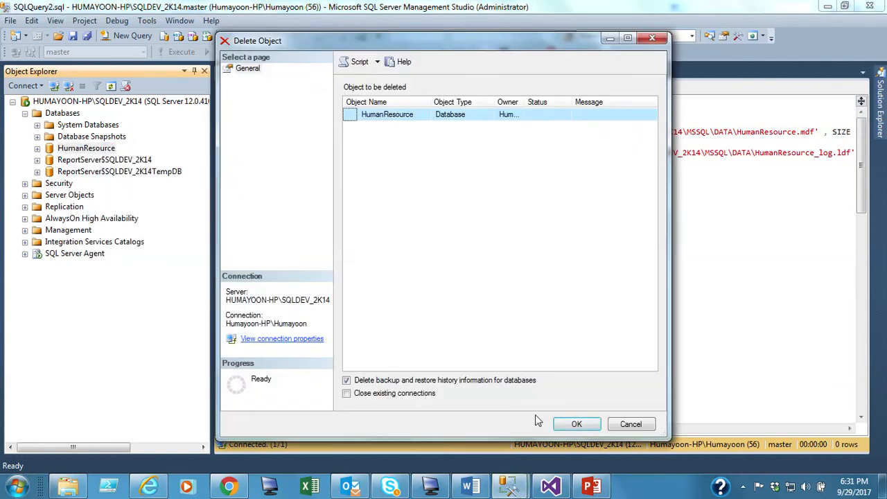
left_click(577, 424)
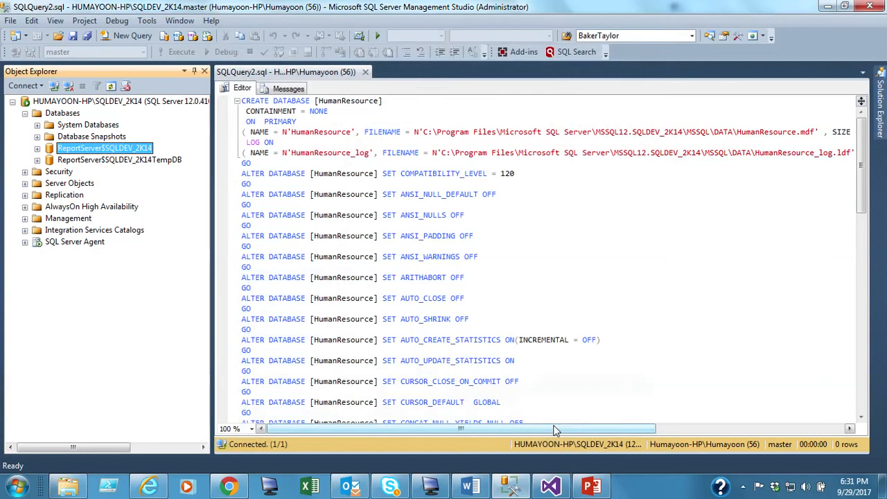
Look over the start of the HumanResource creation script and parse the whole script to check its syntax
left_click(346, 121)
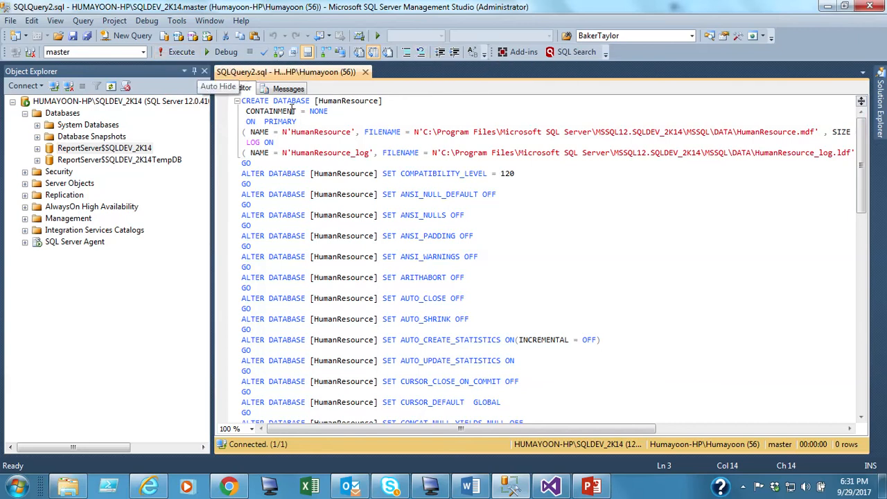
left_click(337, 111)
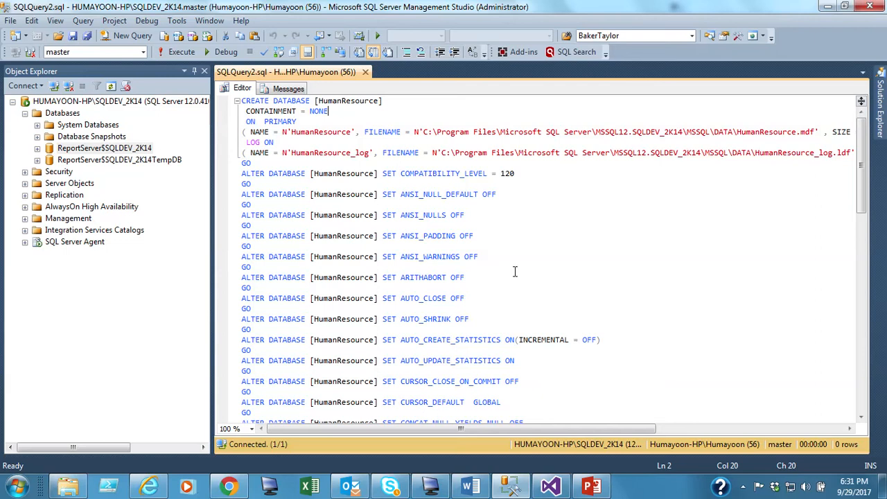
left_click_drag(303, 121, 199, 92)
left_click(353, 115)
mouse_move(862, 168)
left_mouse_down()
mouse_move(861, 350)
mouse_move(857, 165)
left_mouse_up()
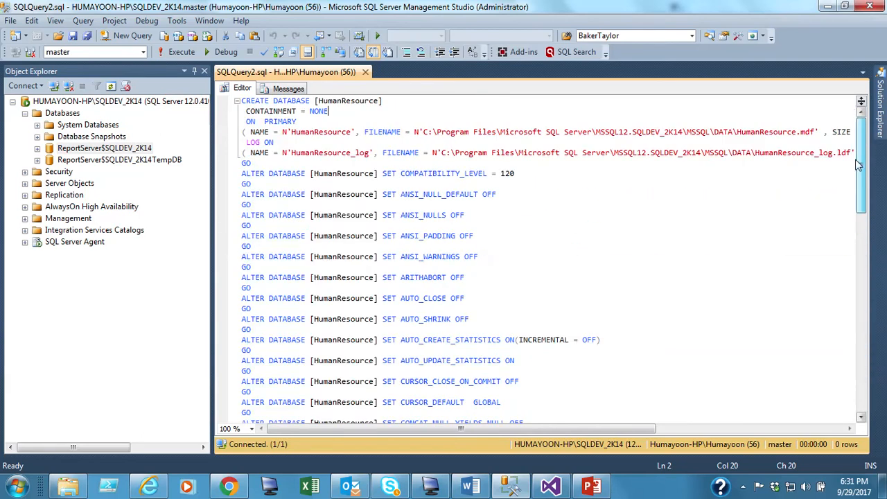
left_click(264, 54)
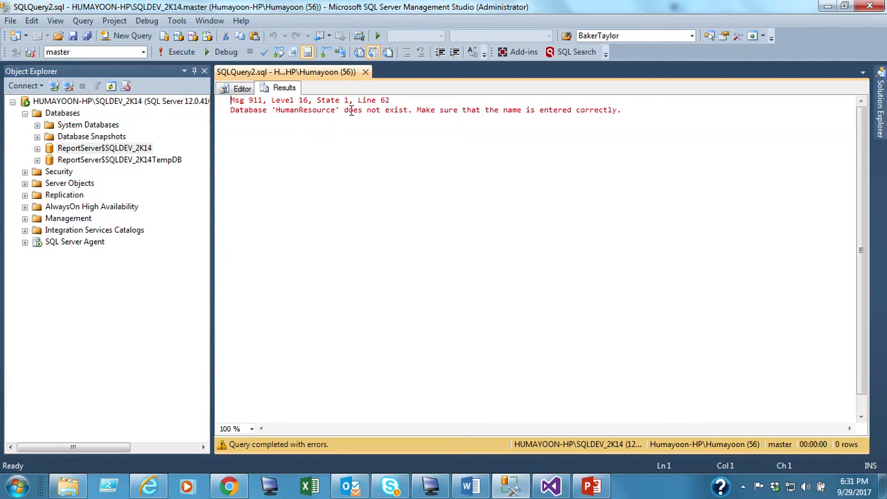
Trace the parse error to its line in the script and highlight the statements from USE [HumanResource] to the end
double_click(508, 110)
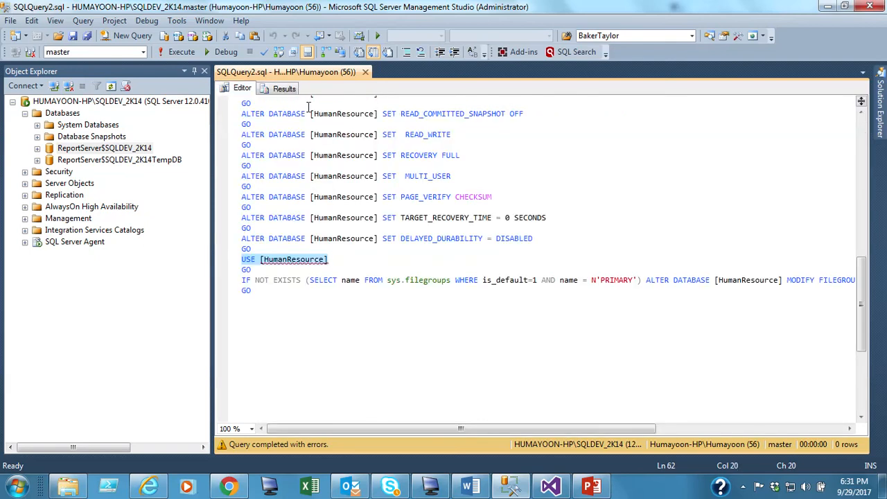
left_click(292, 88)
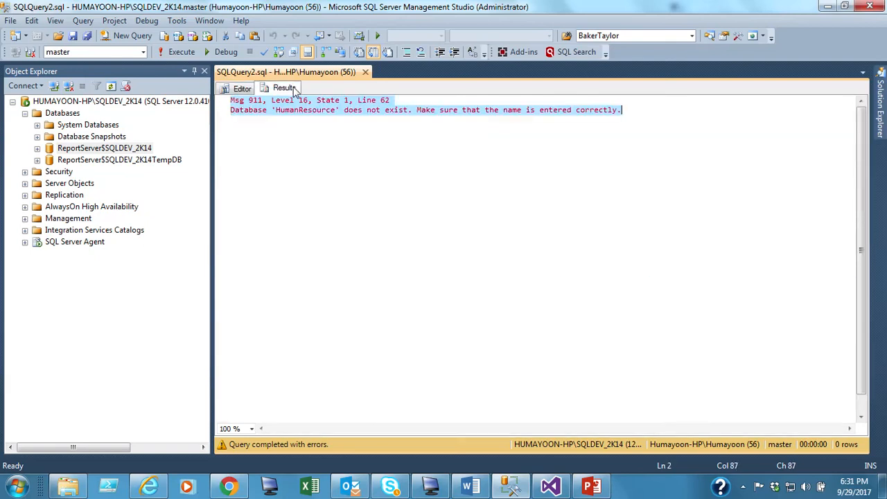
double_click(410, 110)
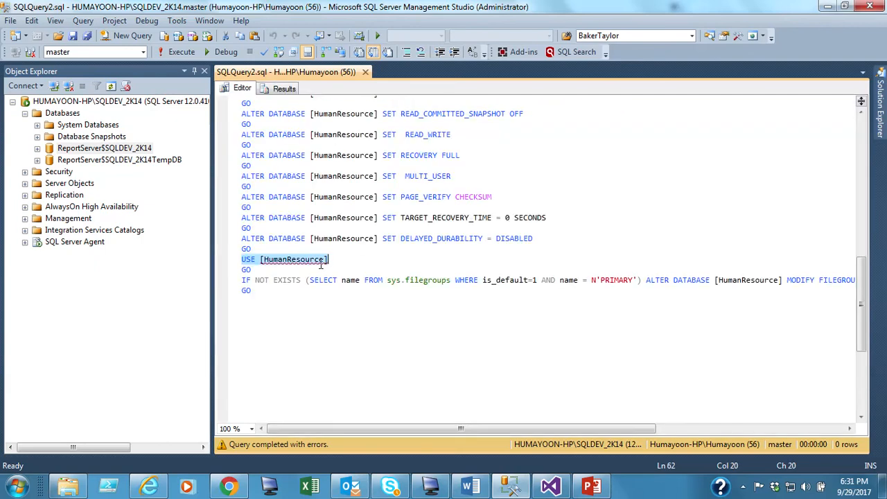
mouse_move(321, 265)
left_click_drag(242, 260, 263, 291)
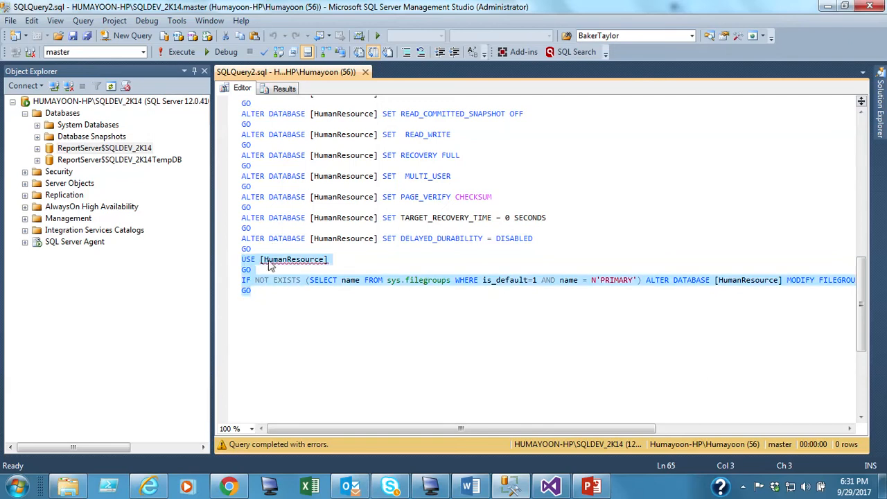
mouse_move(269, 265)
Parse only the statements from CREATE DATABASE through the DELAYED_DURABILITY setting, leaving out the USE [HumanResource] part
left_click_drag(865, 330, 874, 181)
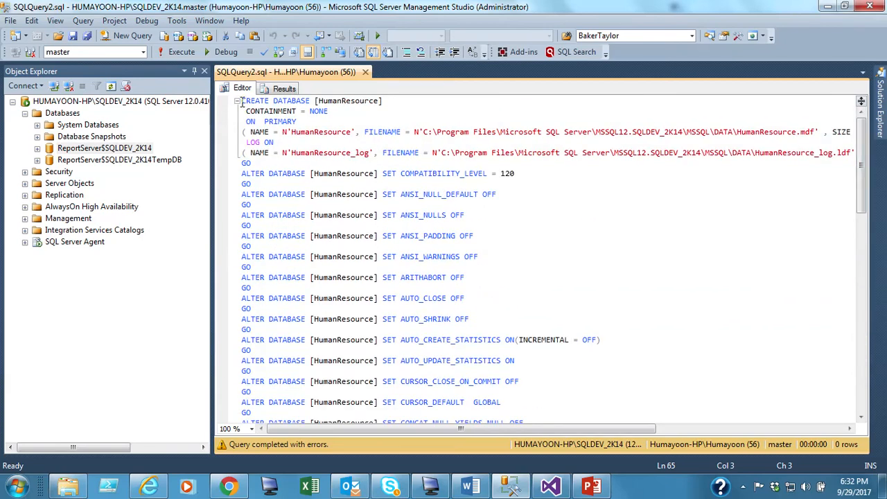
left_click_drag(242, 103, 500, 238)
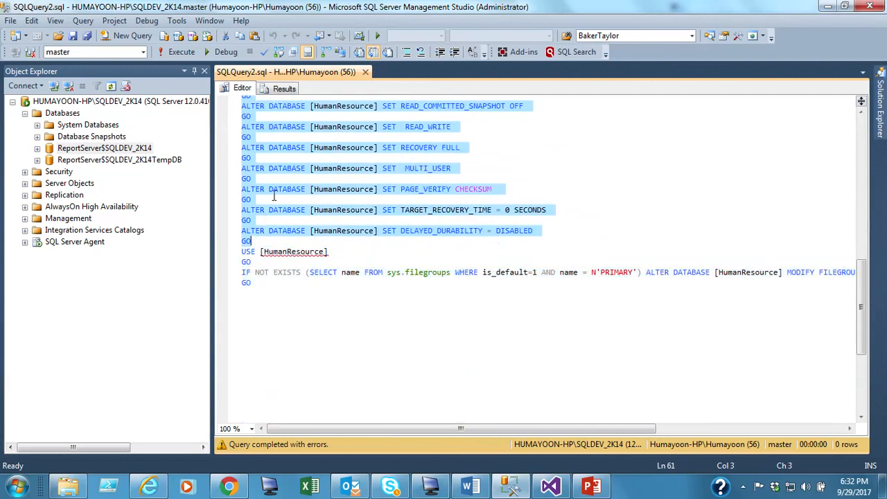
left_click(266, 52)
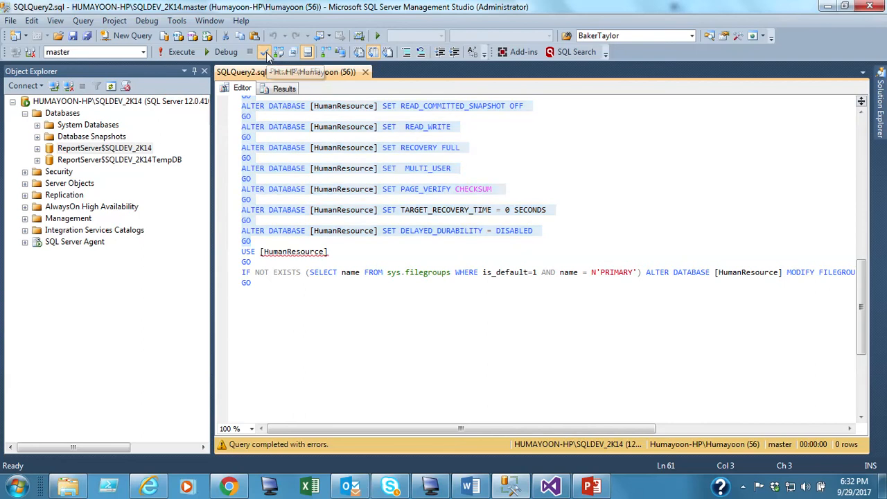
left_click(241, 90)
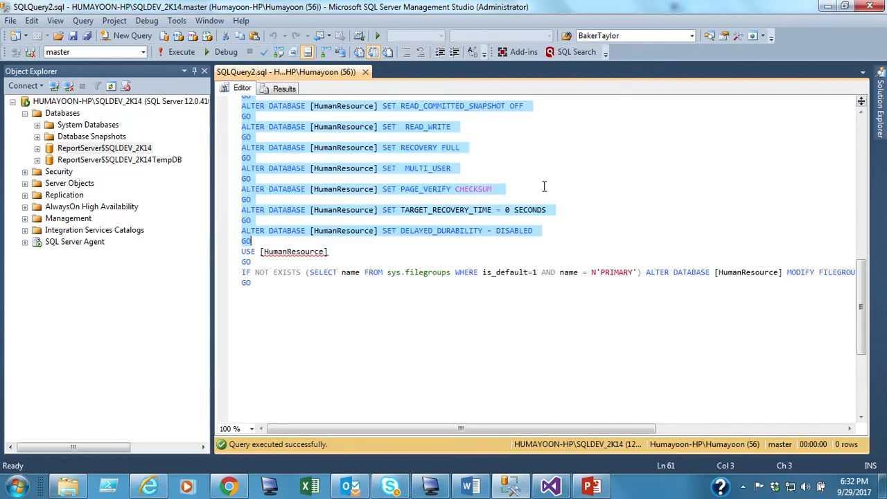
Execute the whole script to create the HumanResource database and refresh the Databases folder
left_click(561, 179)
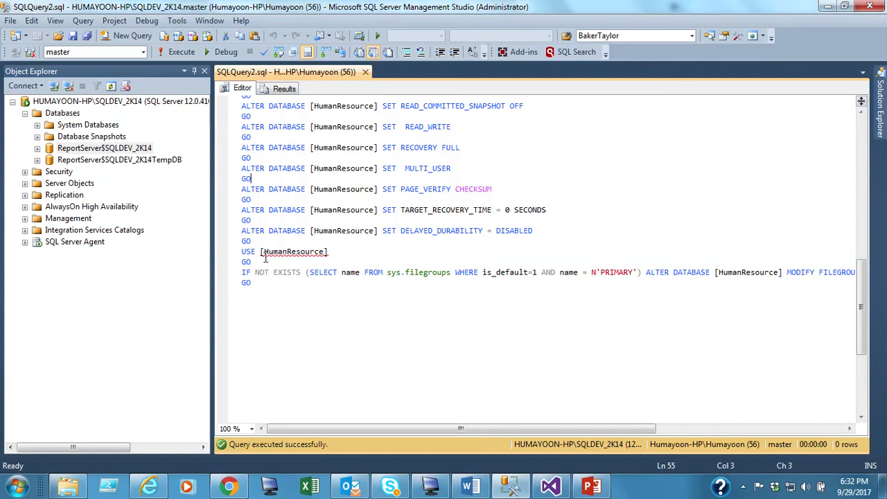
left_click(182, 54)
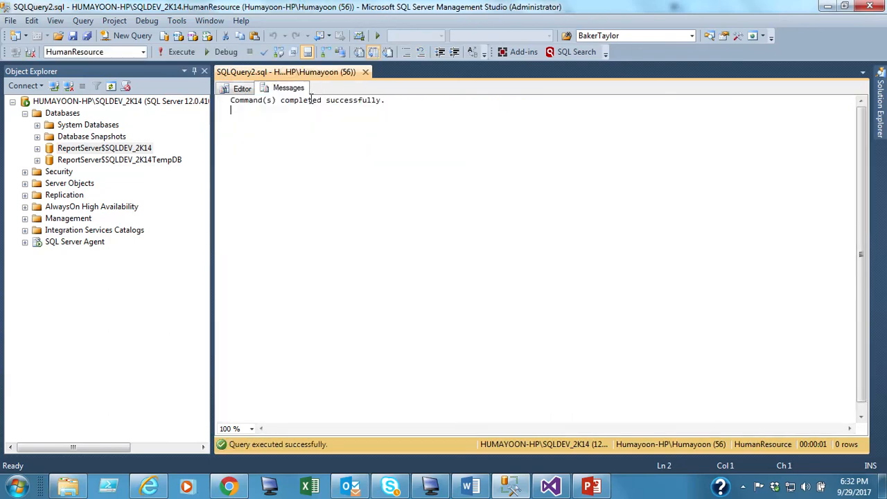
left_click(65, 114)
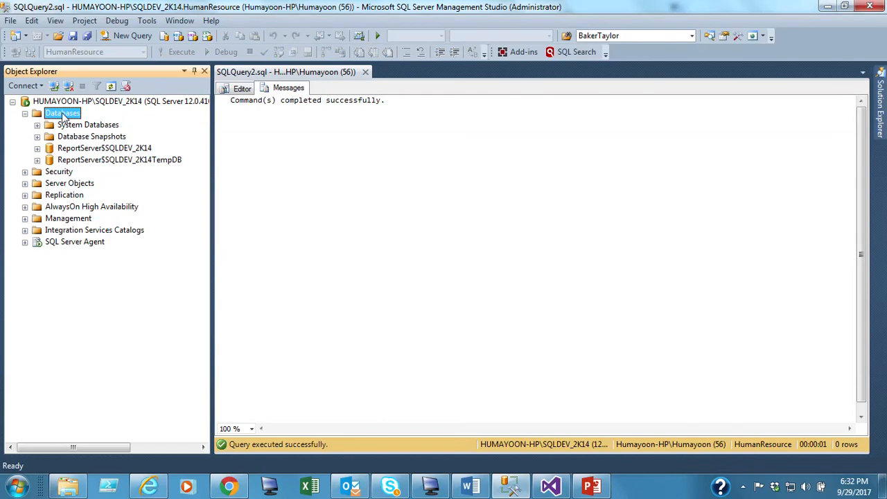
right_click(63, 115)
left_click(123, 256)
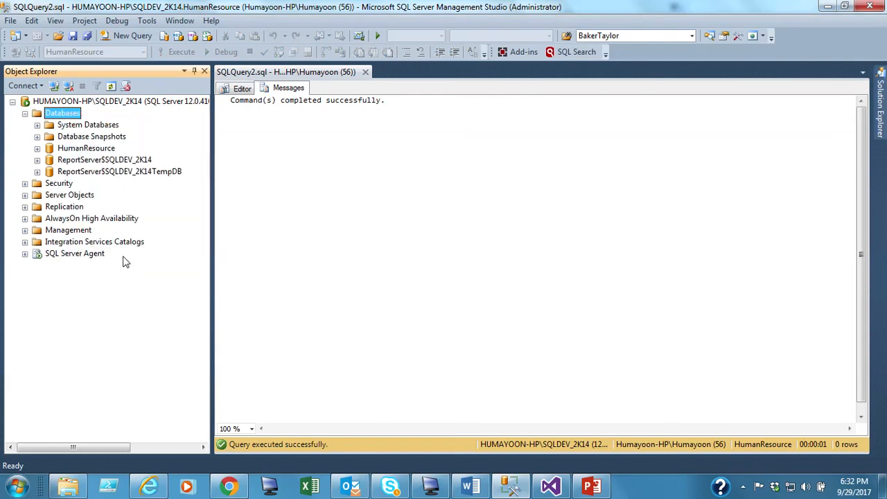
Inspect the recreated HumanResource database and its Tables folder in Object Explorer, then collapse the database
double_click(106, 149)
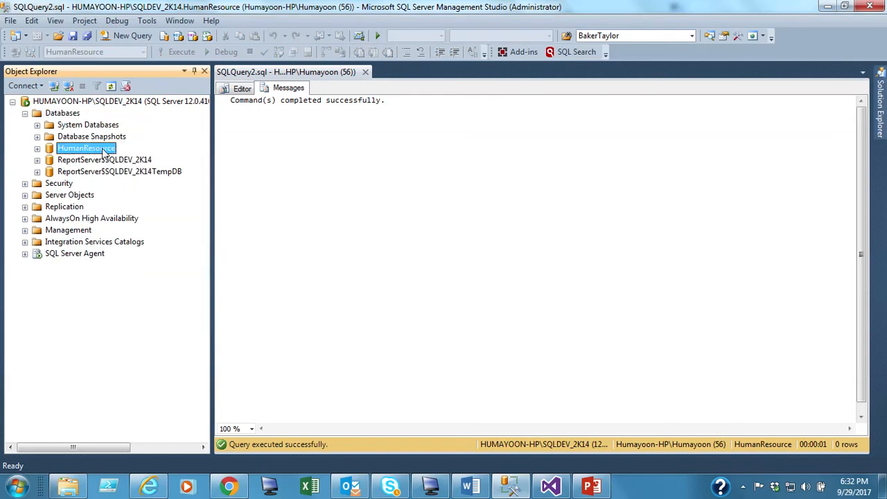
double_click(81, 173)
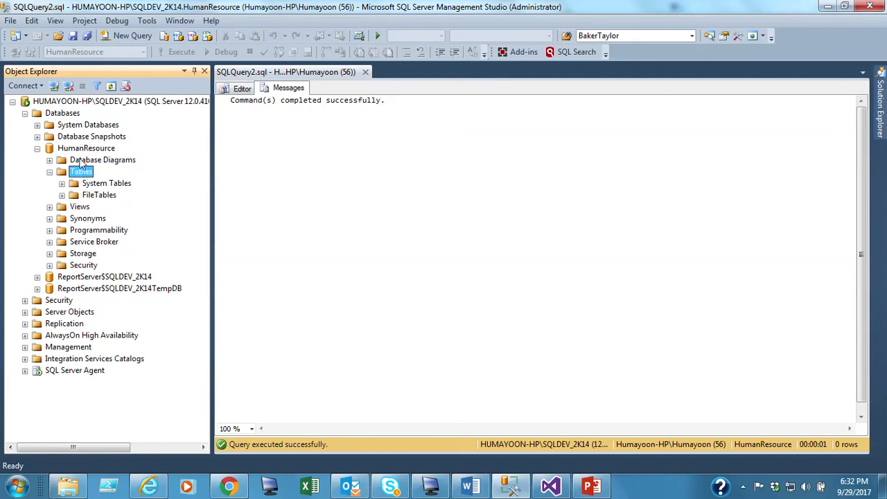
double_click(81, 149)
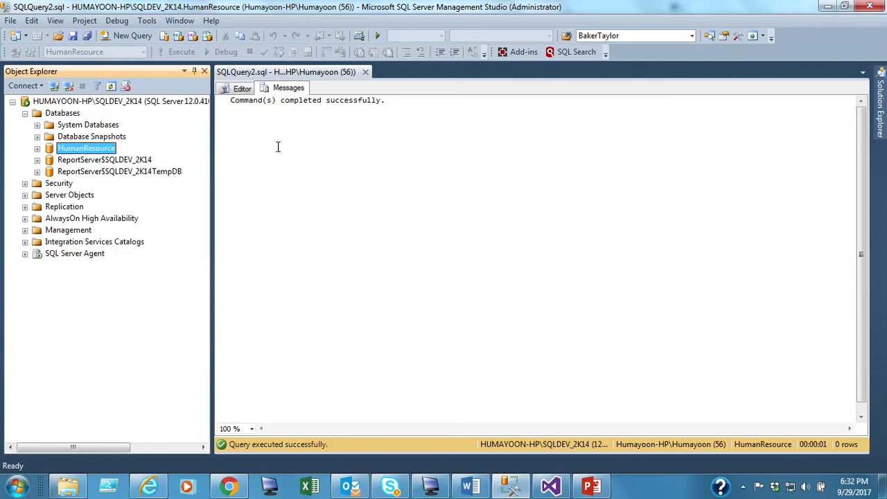
Return to the script text and review its CREATE DATABASE statement, including the CONTAINMENT = NONE line
left_click(242, 88)
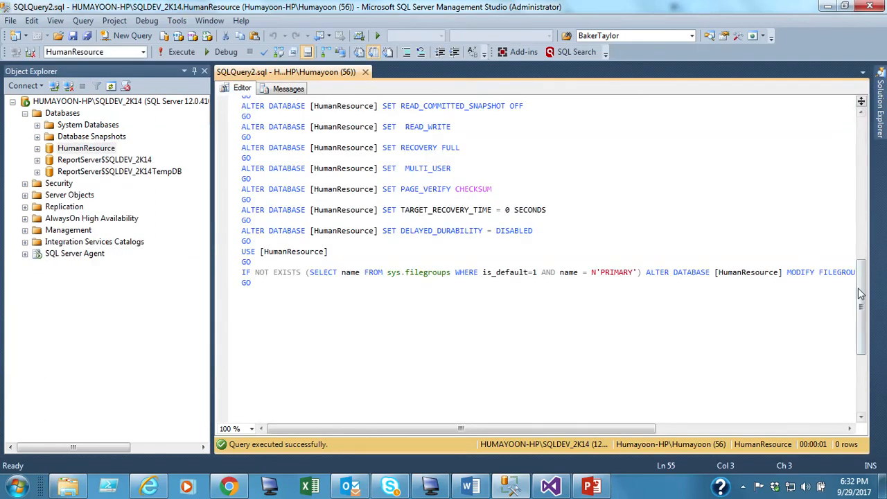
left_click_drag(863, 295, 863, 139)
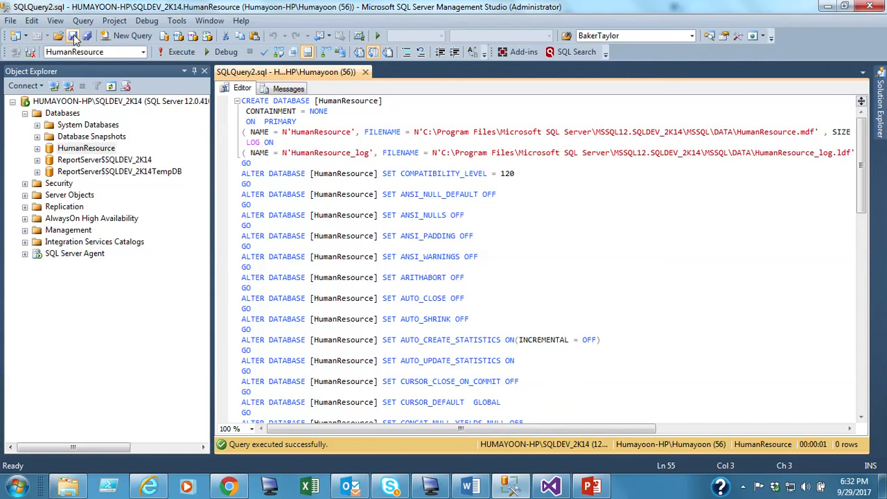
left_click(386, 164)
left_click_drag(335, 112, 201, 117)
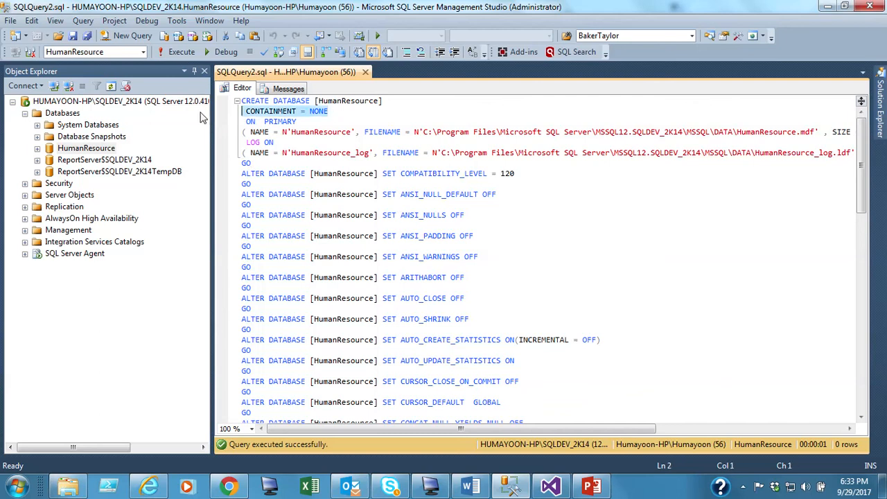
left_click(384, 144)
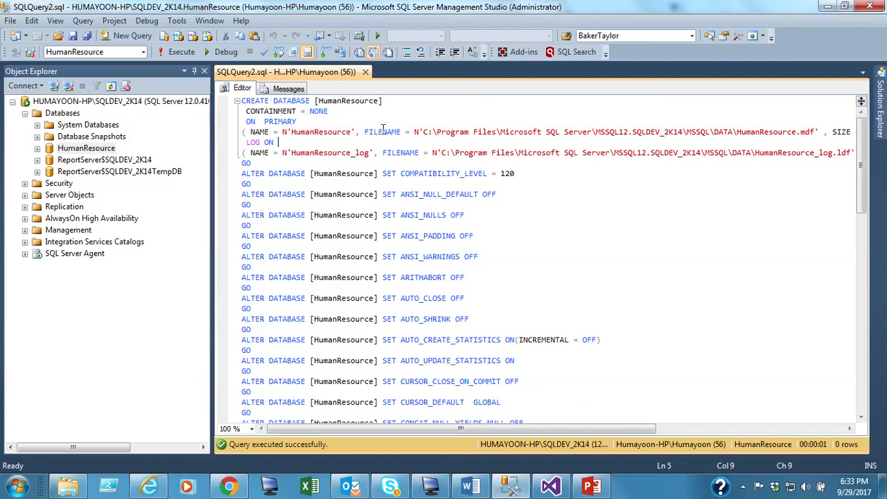
left_click(370, 119)
Save the script as an SQL file named "Create Database - HumanResource" in the SQL Server Management Studio folder
left_click(72, 40)
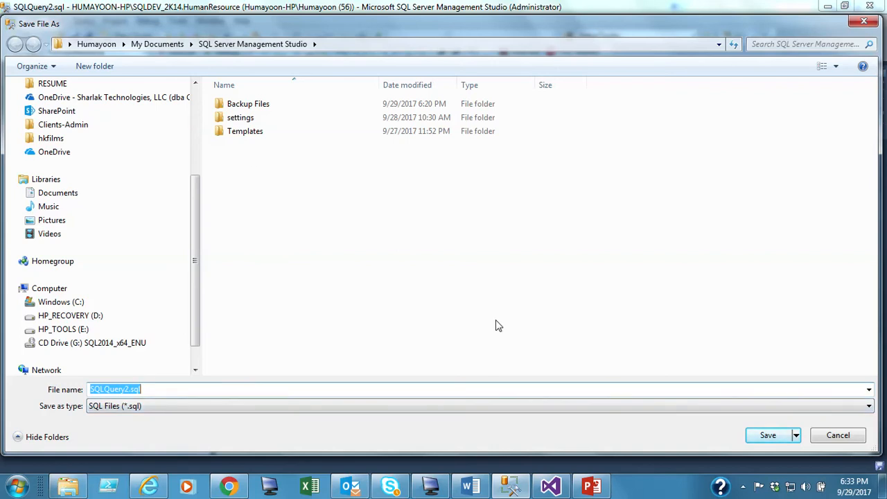
type("Create Database ")
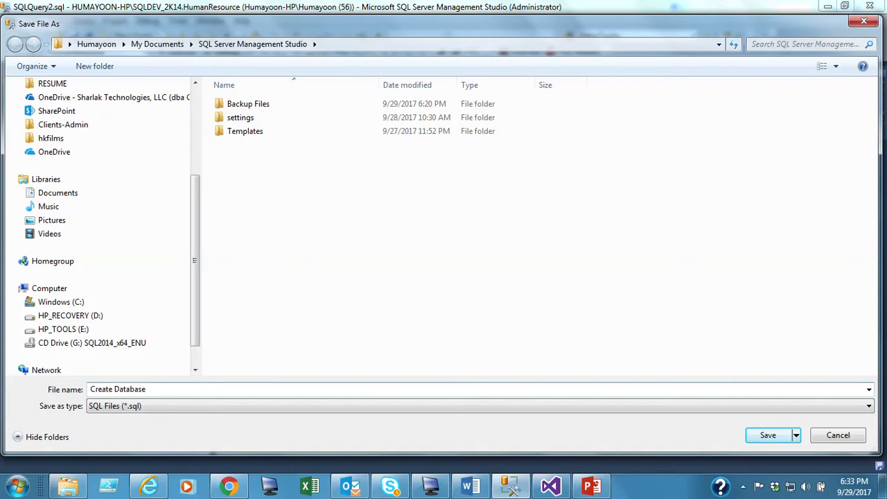
type("- Human Resourc")
key("BackSpace")
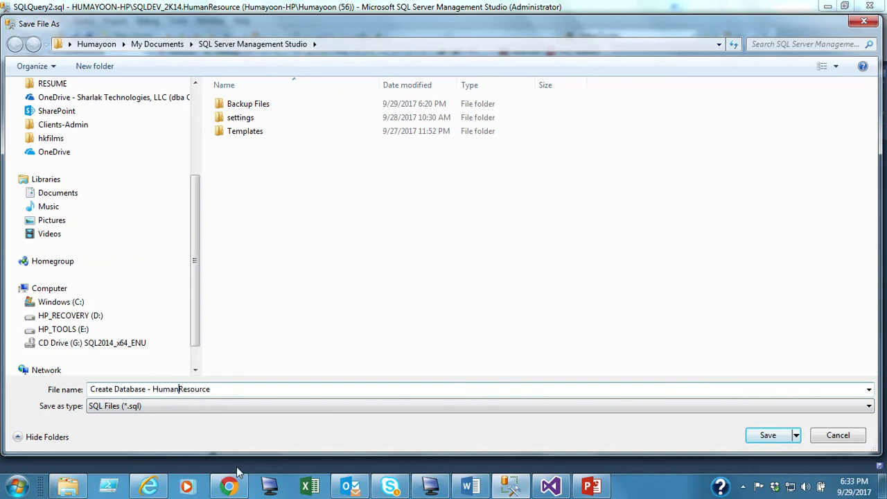
left_click(768, 435)
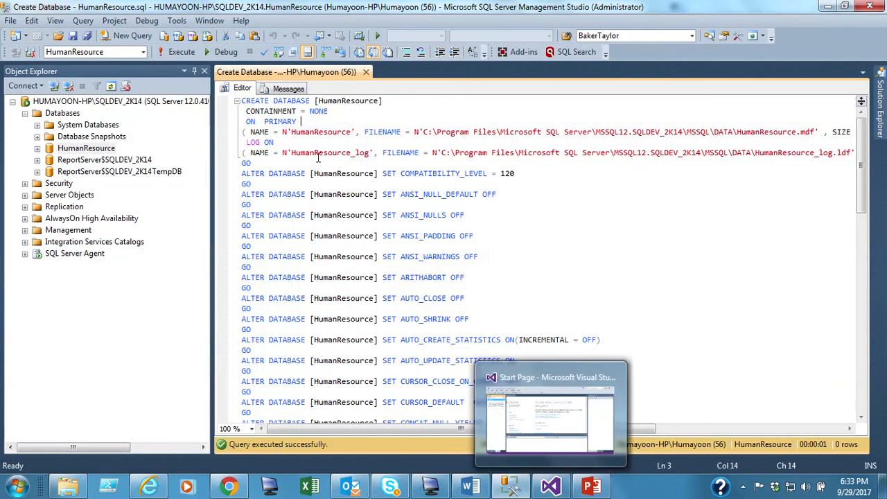
left_click(318, 154)
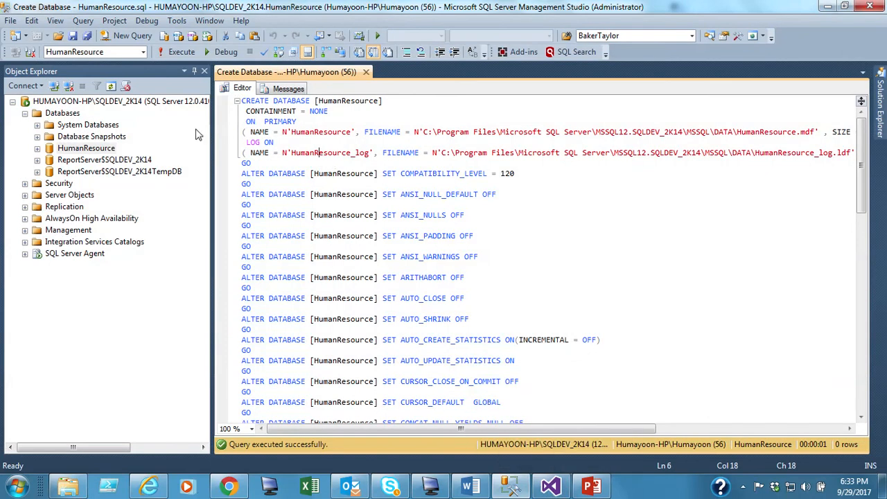
left_click(591, 487)
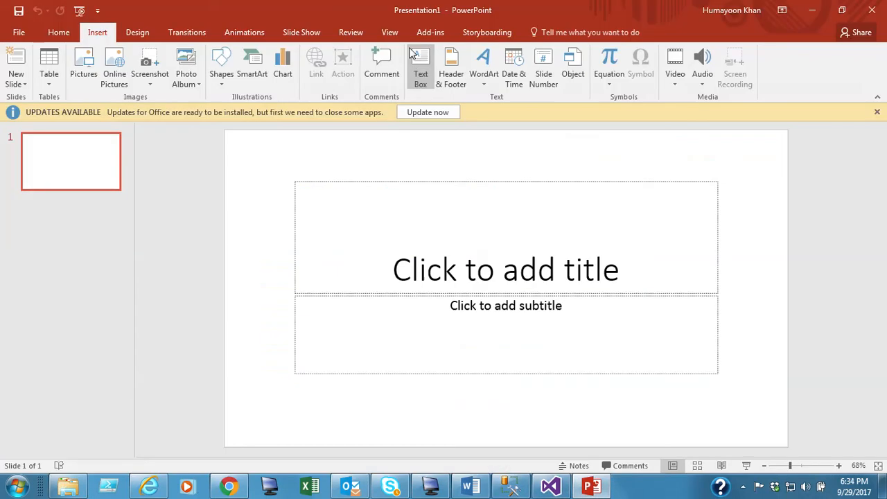
left_click(561, 489)
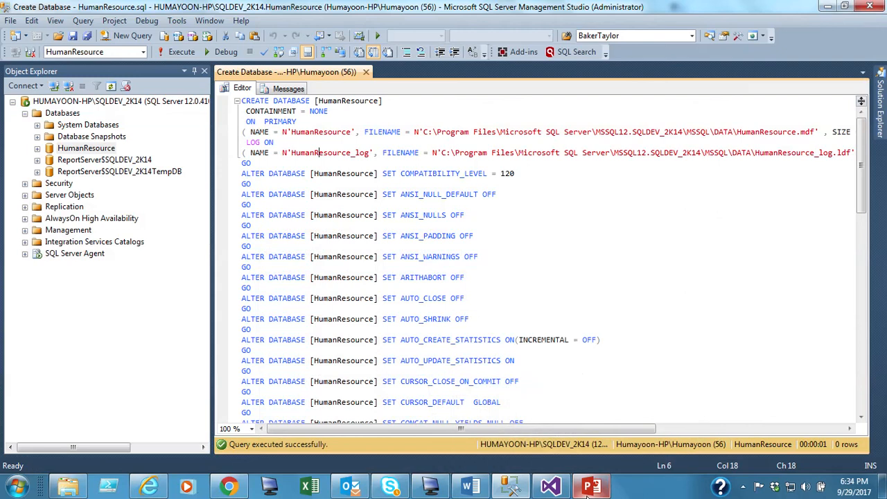